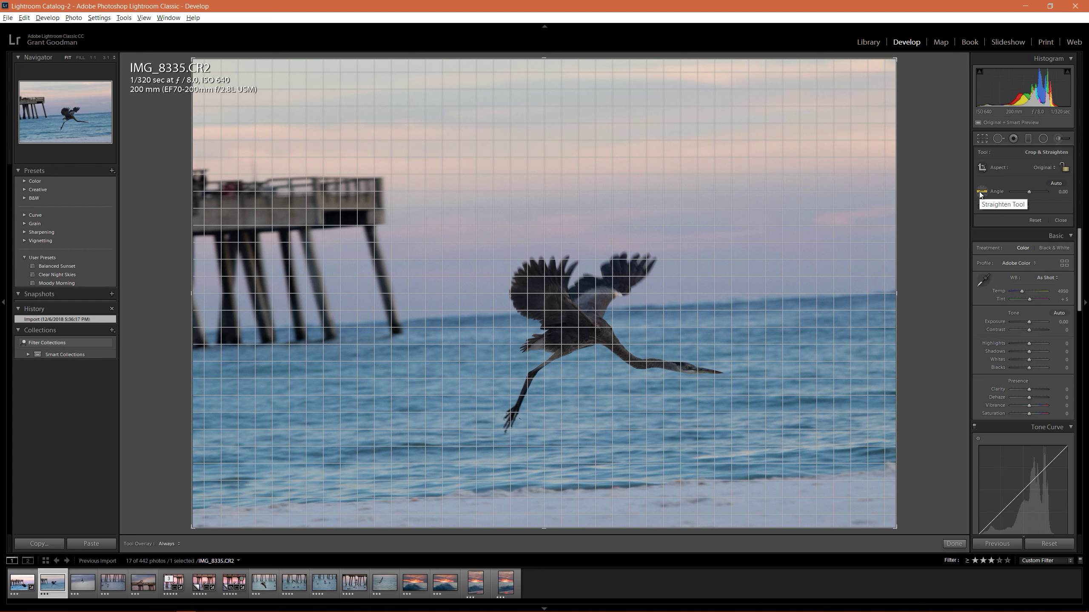
Step: Straighten the photo along the sea horizon and set the crop aspect ratio to 4 x 5 / 8 x 10
left_click(981, 192)
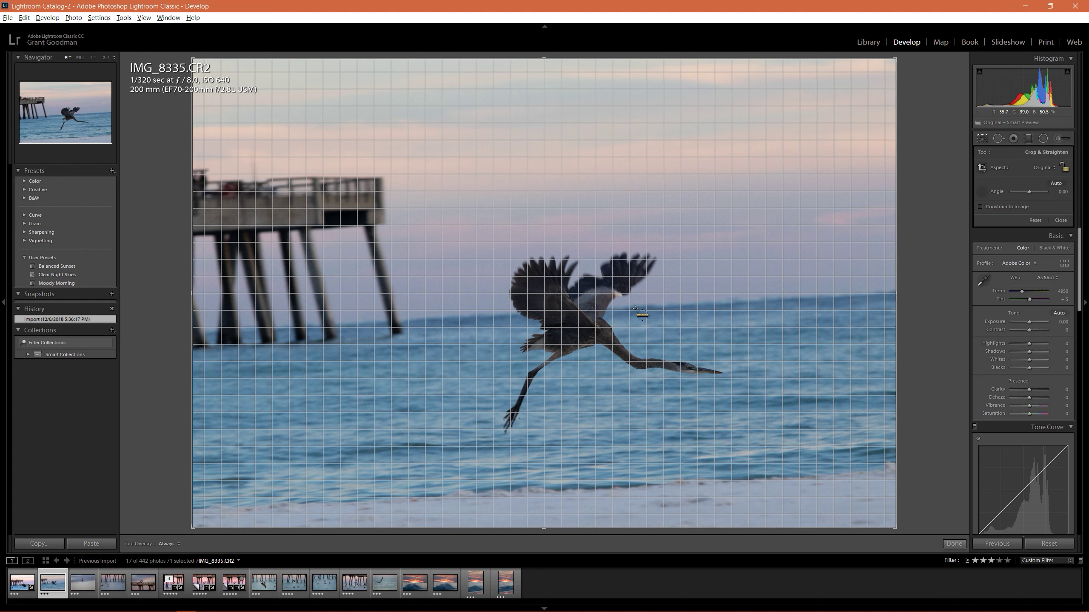
left_click_drag(614, 308, 895, 292)
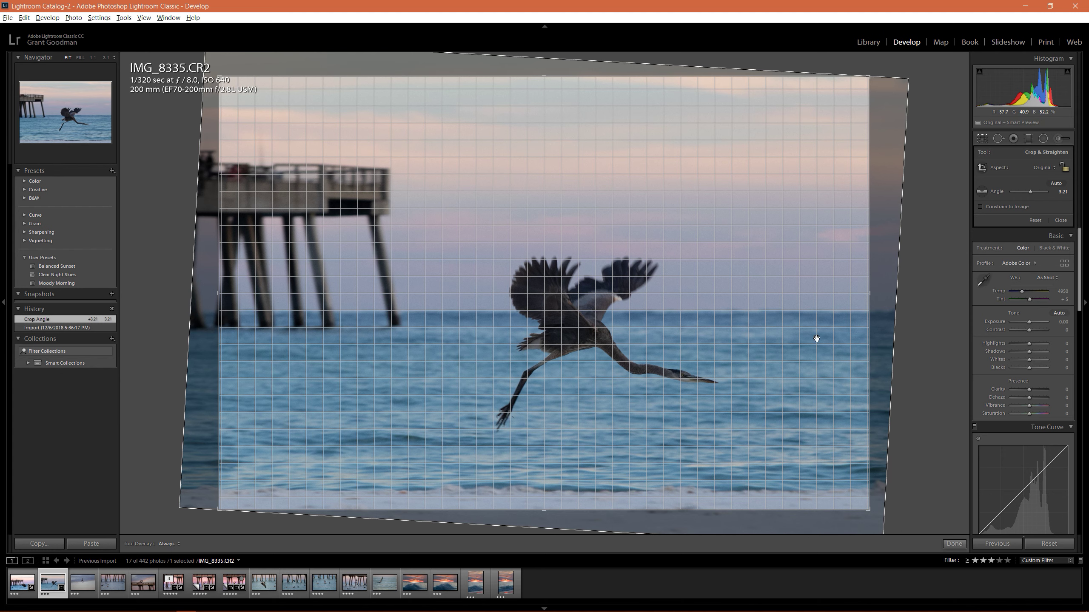
left_click(1034, 165)
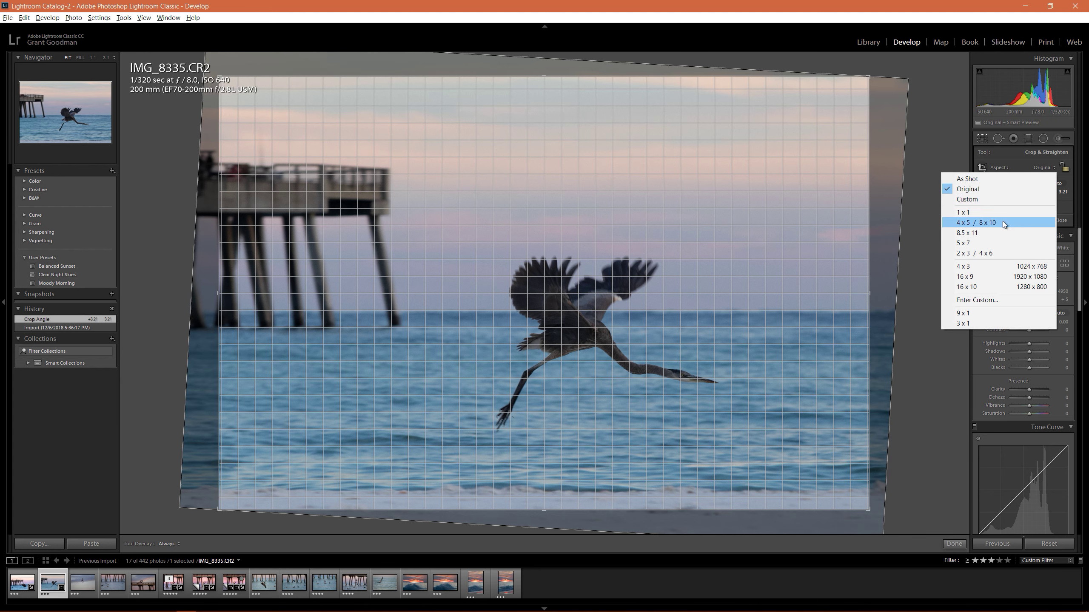
left_click(1002, 221)
Step: Tighten and reposition the crop around the flying heron, leaving only a sliver of the pier in frame, and apply it
left_click_drag(722, 353, 676, 356)
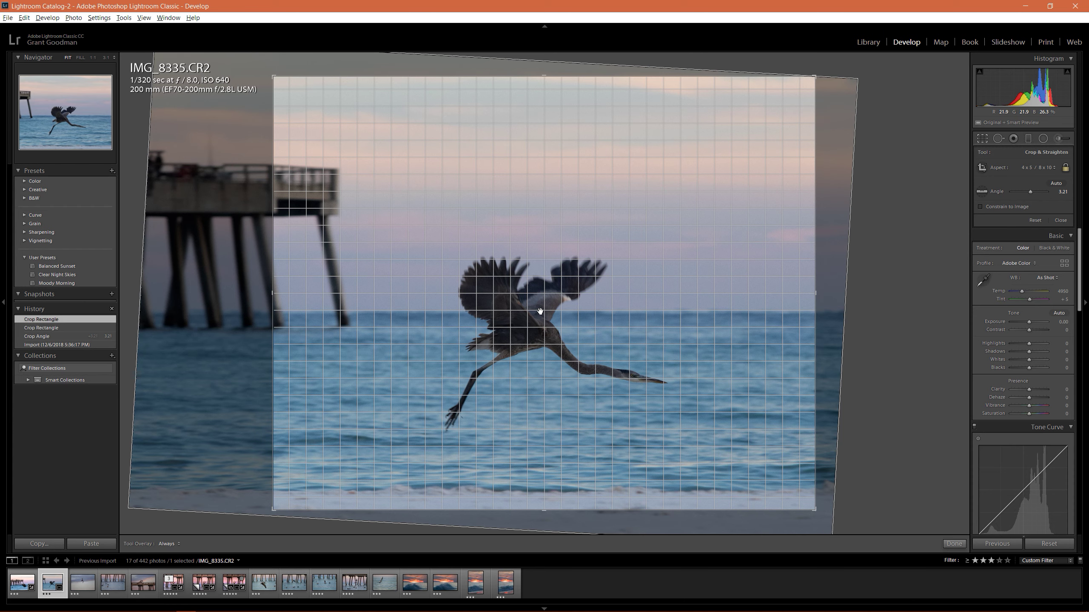
left_click_drag(540, 311, 540, 302)
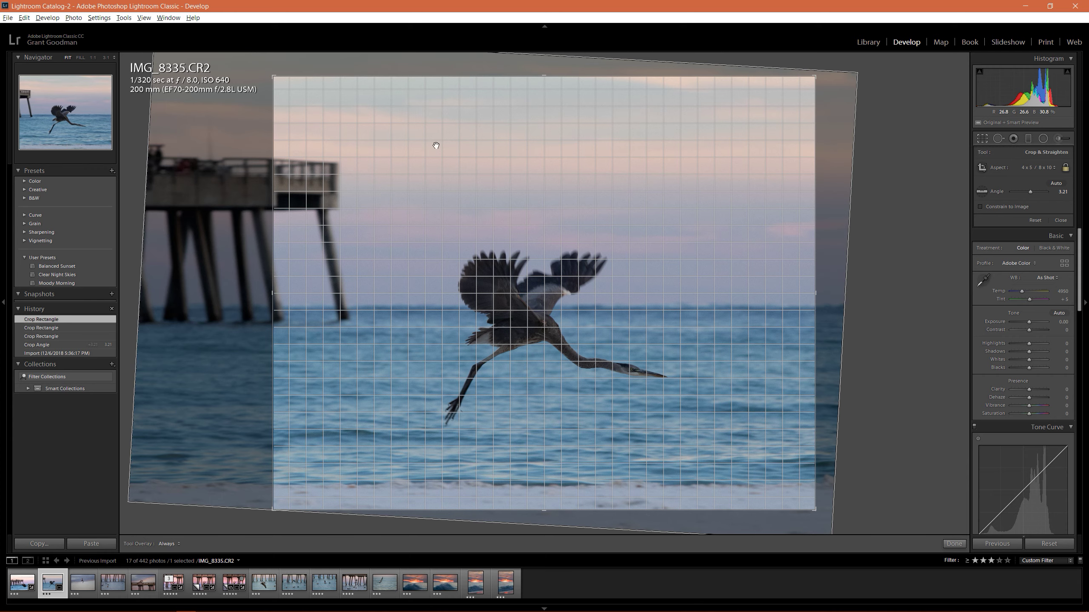
left_click_drag(272, 76, 316, 111)
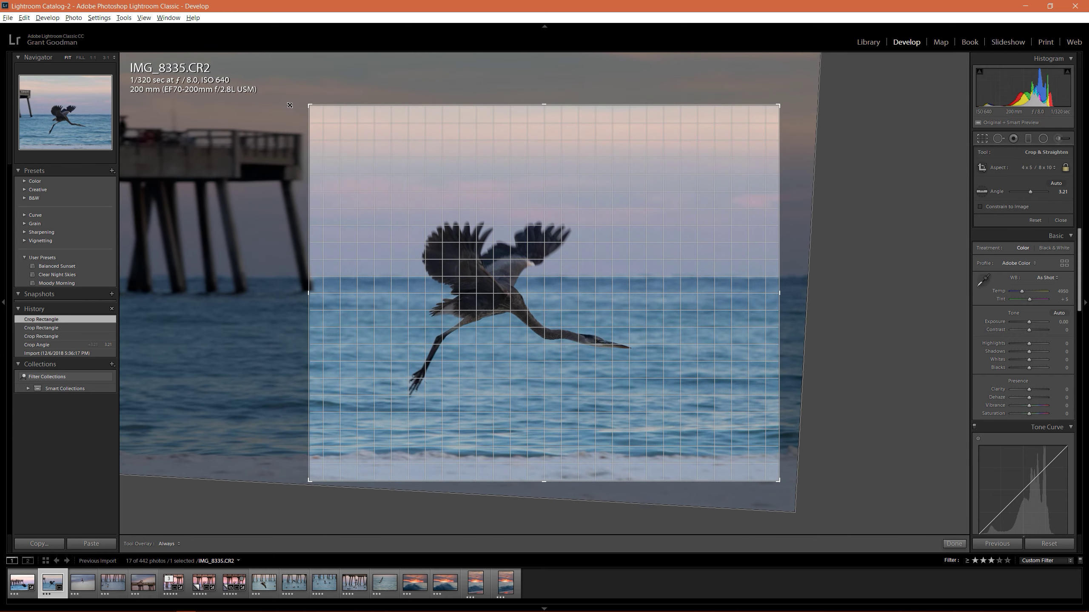
left_click_drag(530, 191, 566, 192)
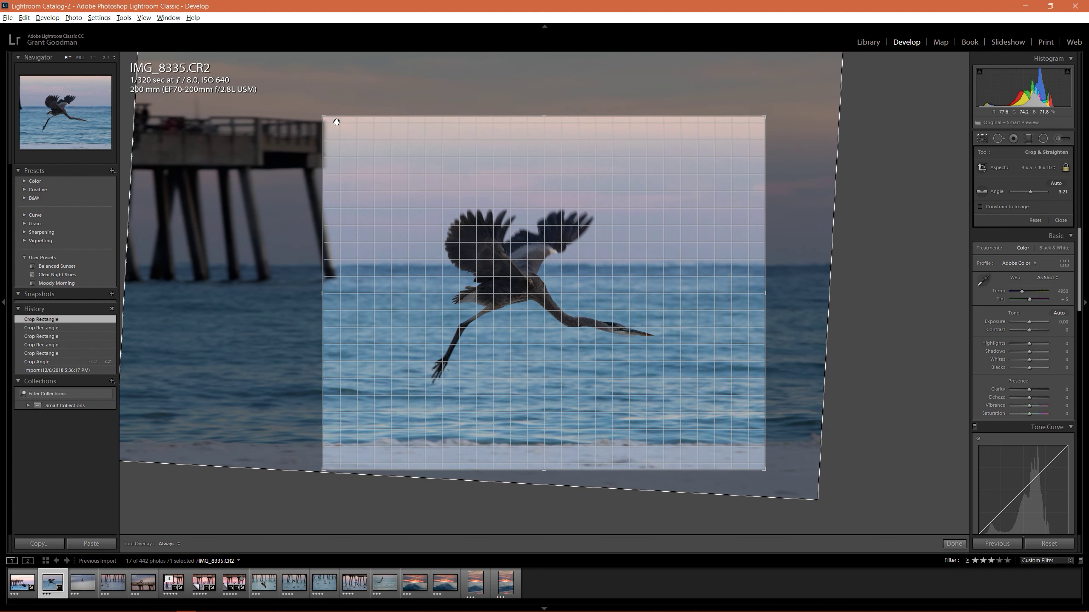
left_click_drag(323, 115, 332, 121)
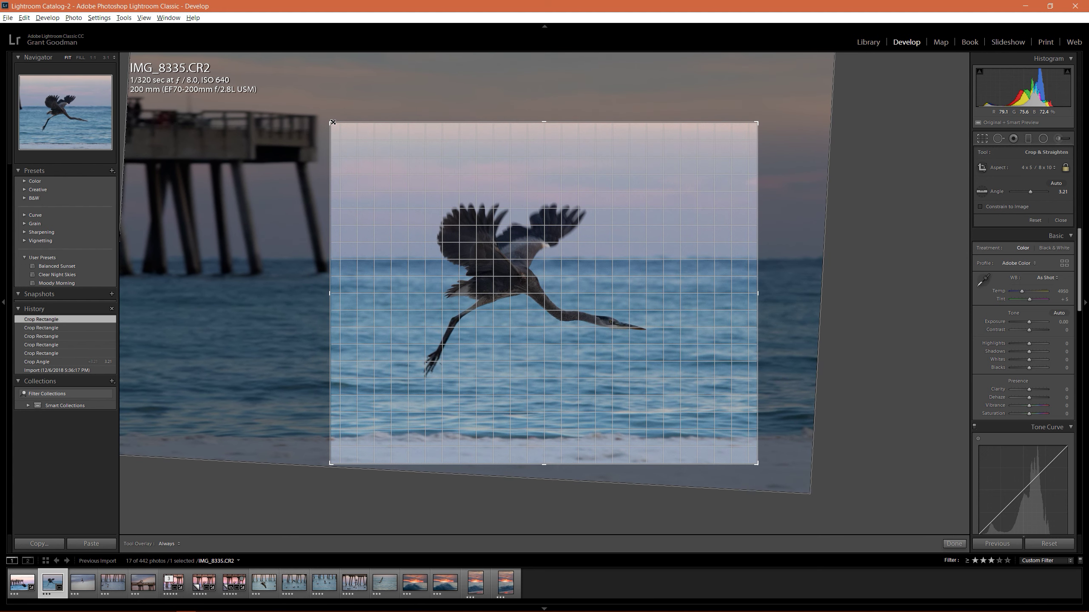
left_click_drag(557, 228, 586, 232)
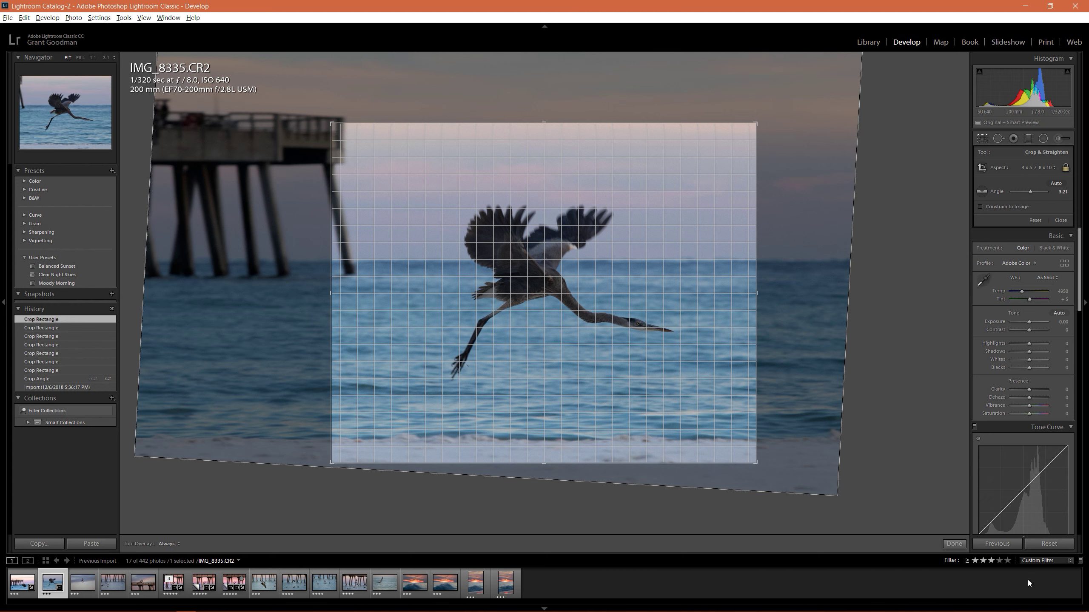
left_click(953, 544)
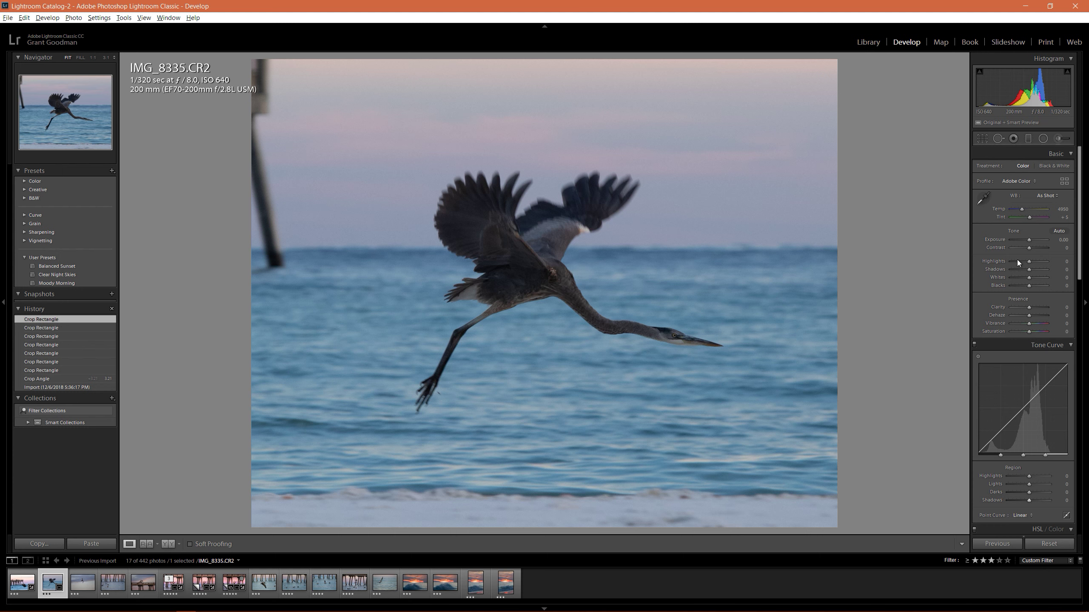
Step: Try the Adobe Landscape, Portrait, Standard and Vivid profiles on the photo, then return to Adobe Color
left_click(1026, 183)
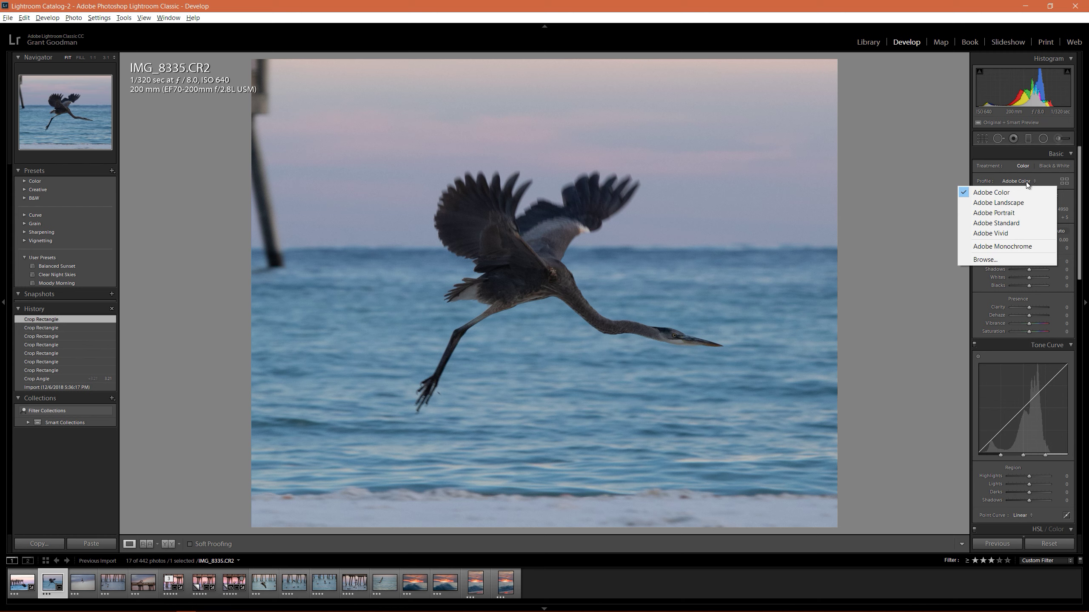
left_click(1019, 202)
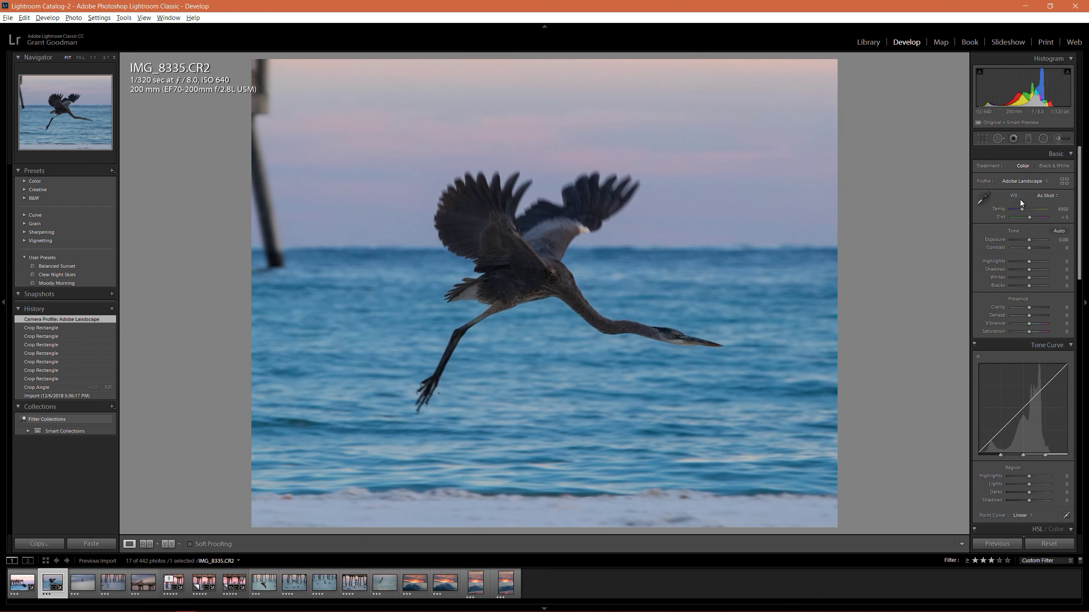
left_click(1029, 180)
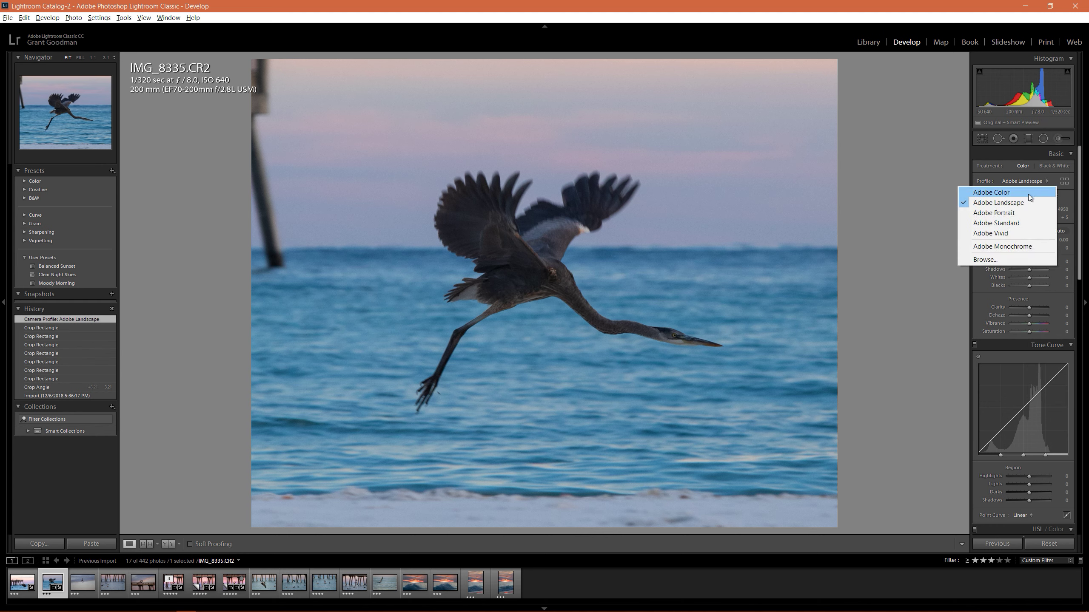
left_click(1022, 211)
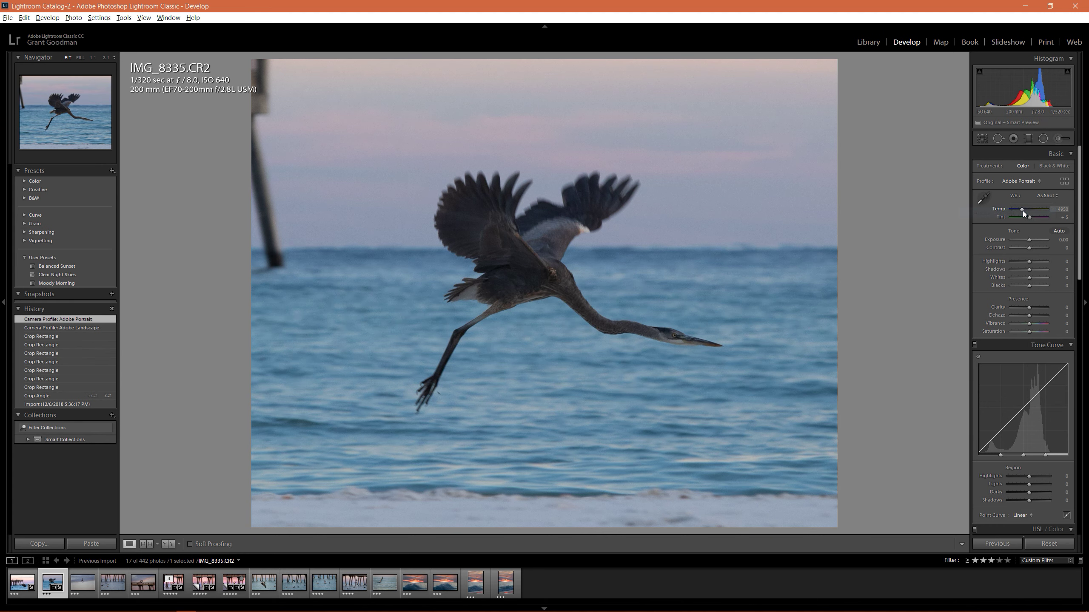
left_click(1027, 181)
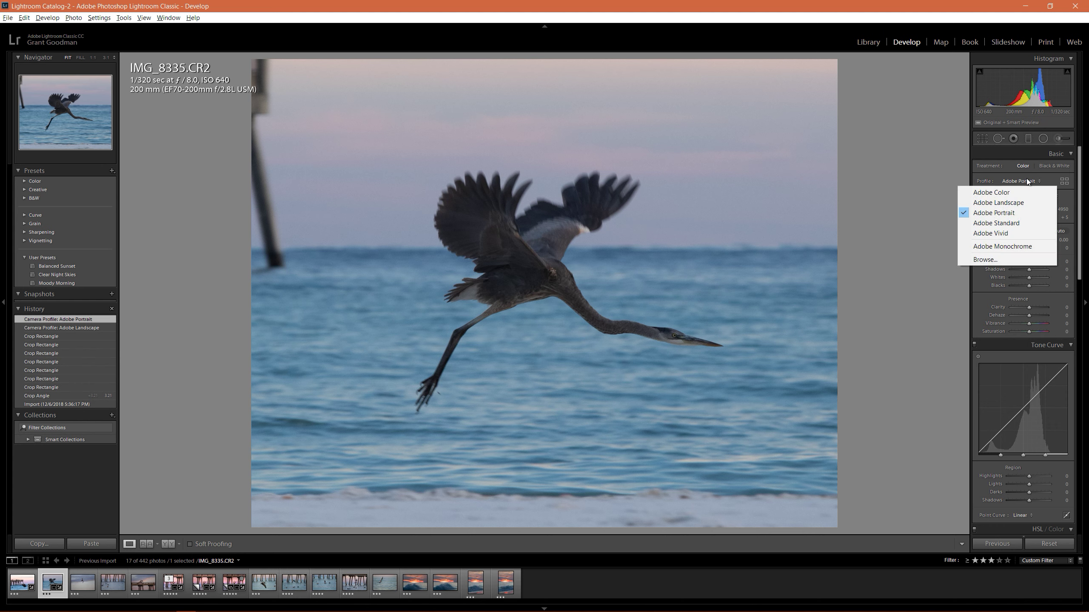
left_click(1004, 224)
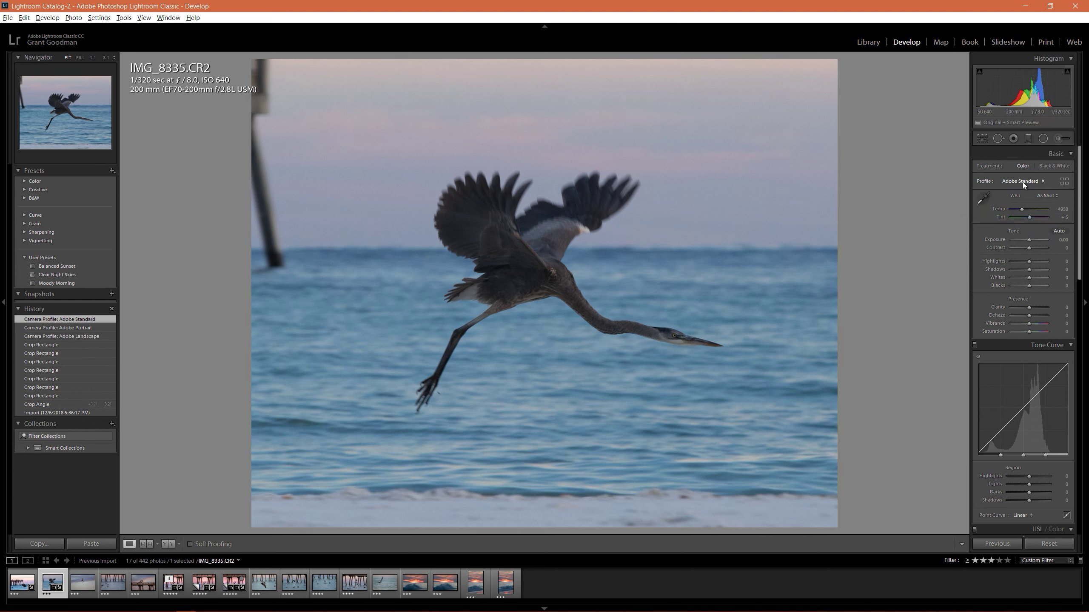
left_click(1022, 182)
left_click(1014, 230)
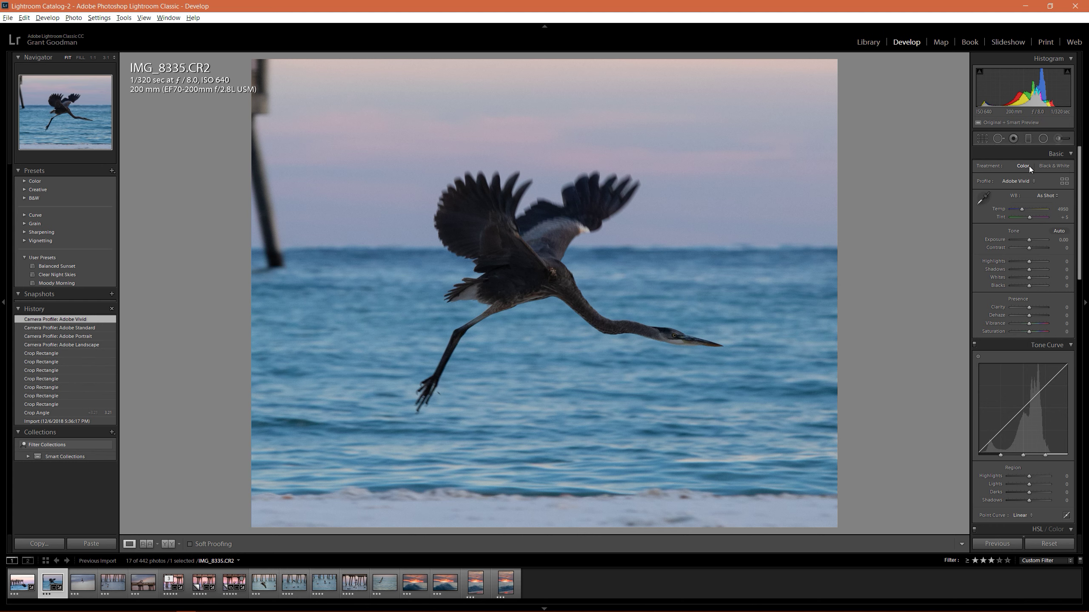
left_click(1023, 183)
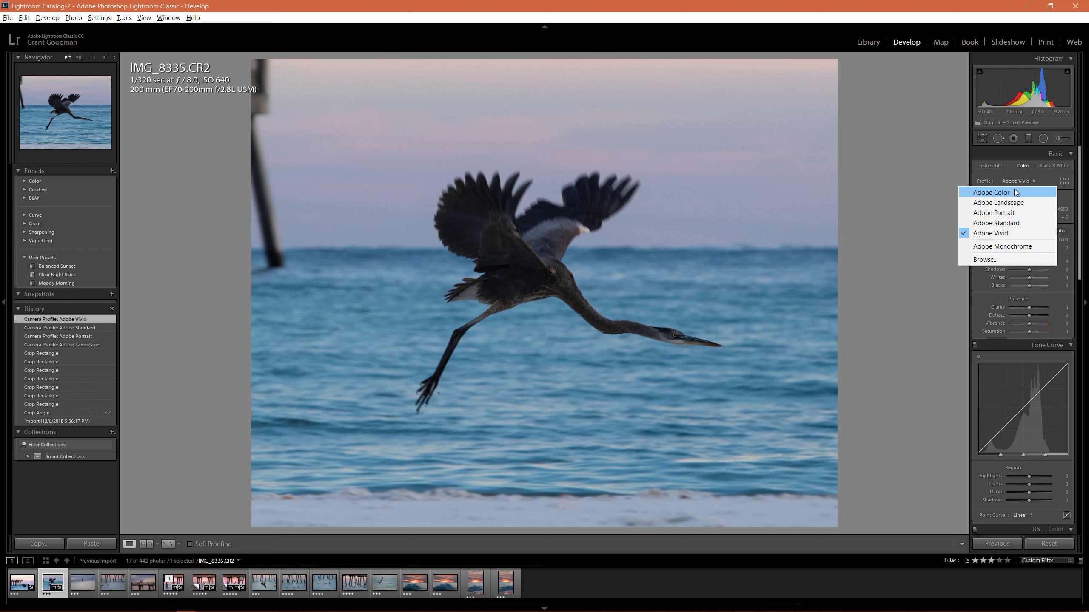
left_click(1014, 189)
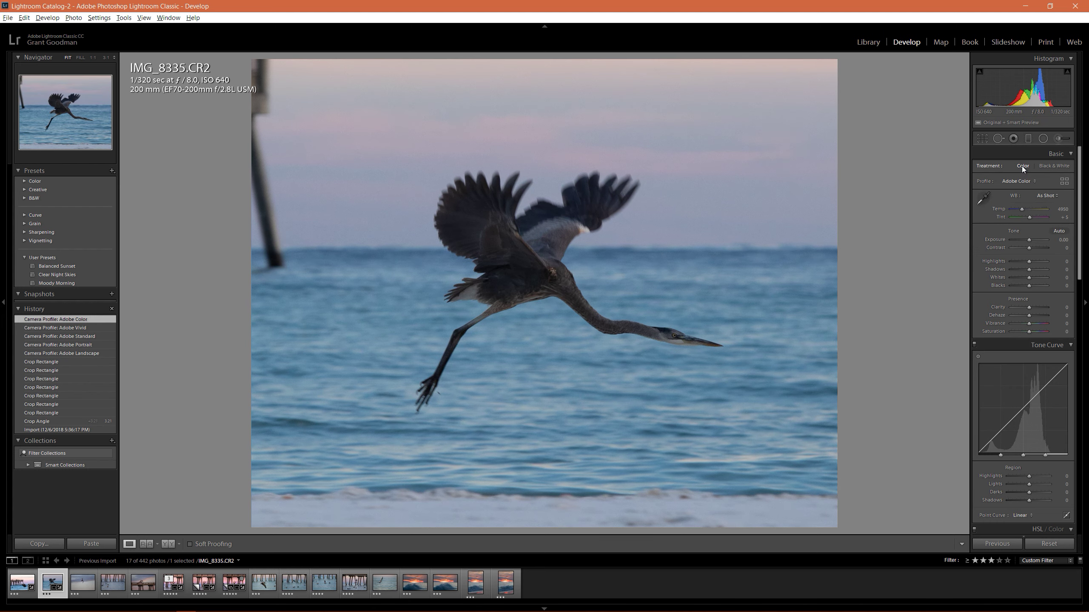
Step: Apply the Adobe Landscape profile to the photo
left_click(1019, 184)
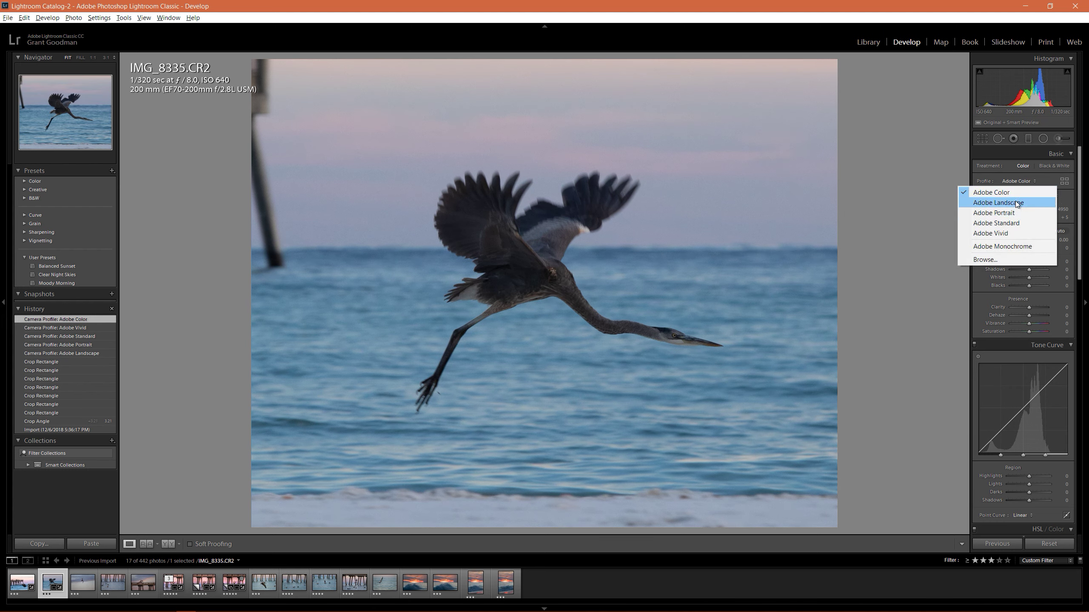
left_click(1017, 203)
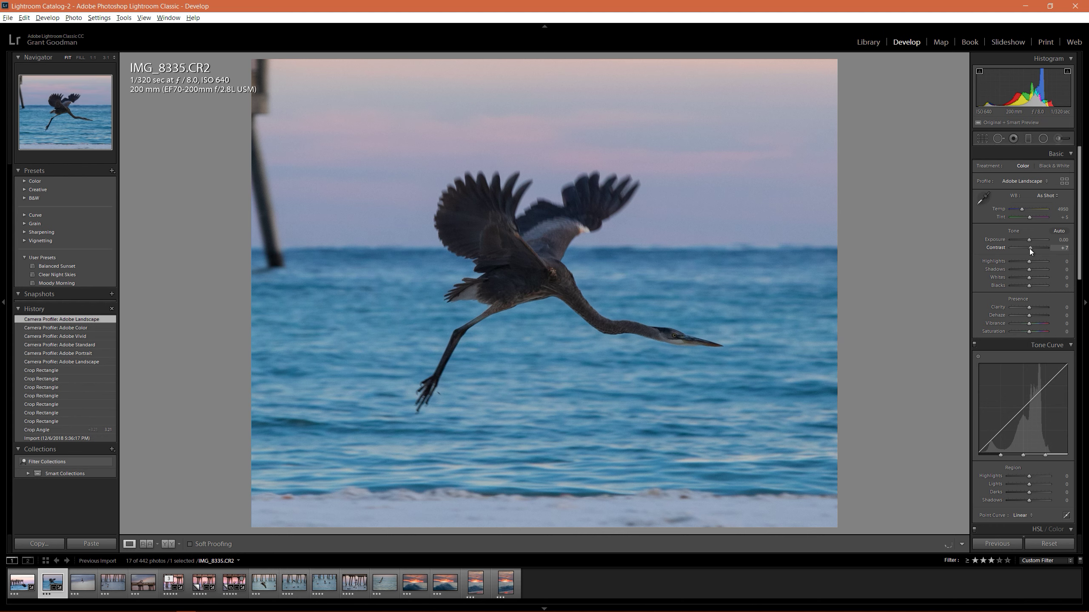
Step: Try Contrast at +31 with much higher Whites and lower Blacks, then reset all three to 0
left_click_drag(1031, 249, 1034, 248)
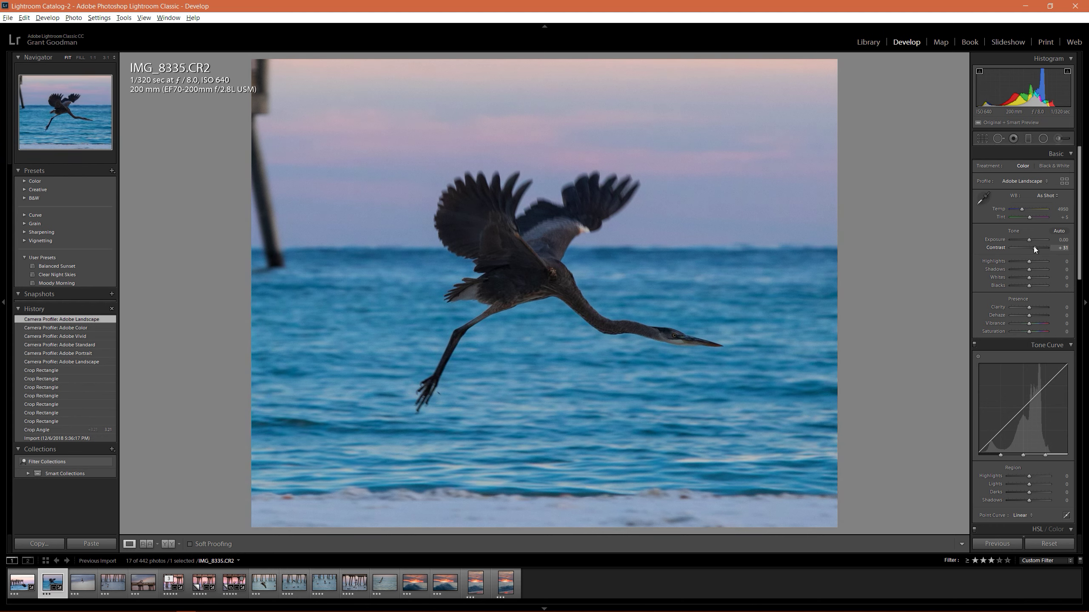
left_click_drag(1028, 278, 1043, 278)
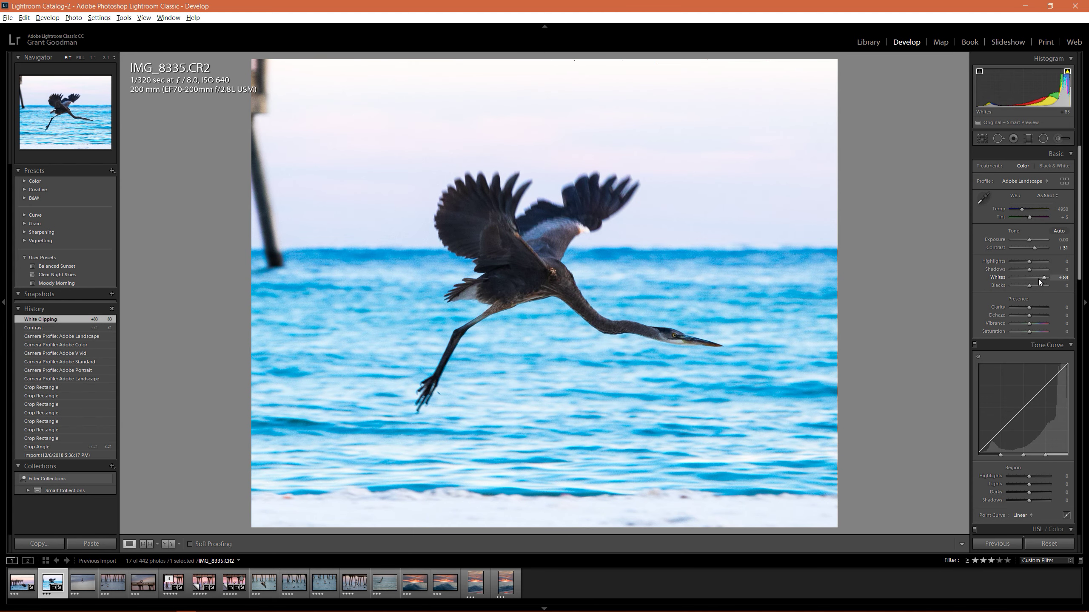
key("j")
left_click_drag(1043, 278, 1013, 287)
double_click(1013, 287)
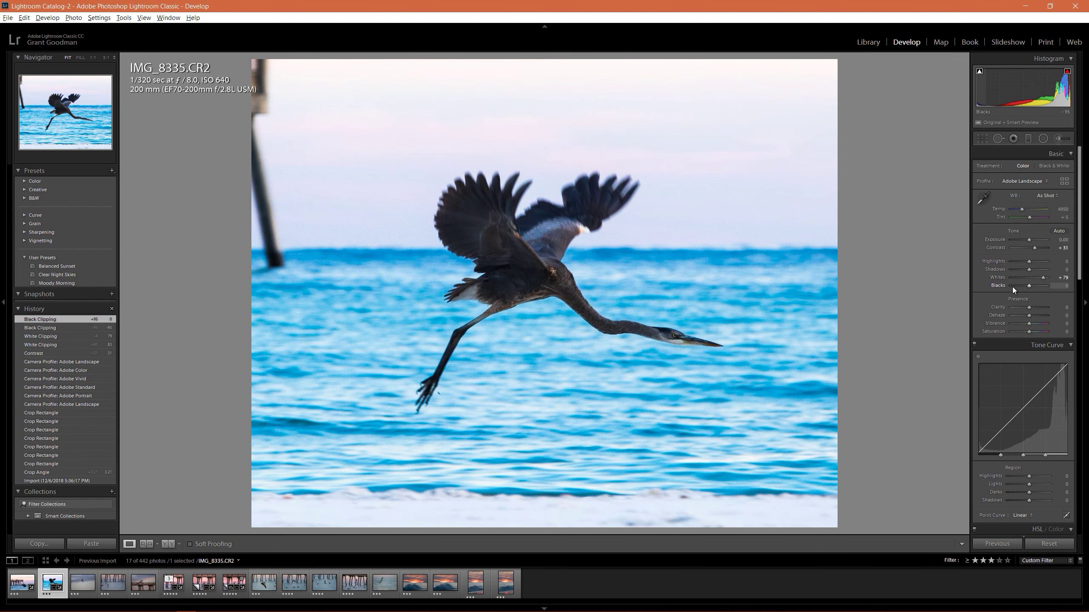
double_click(1042, 277)
double_click(1032, 248)
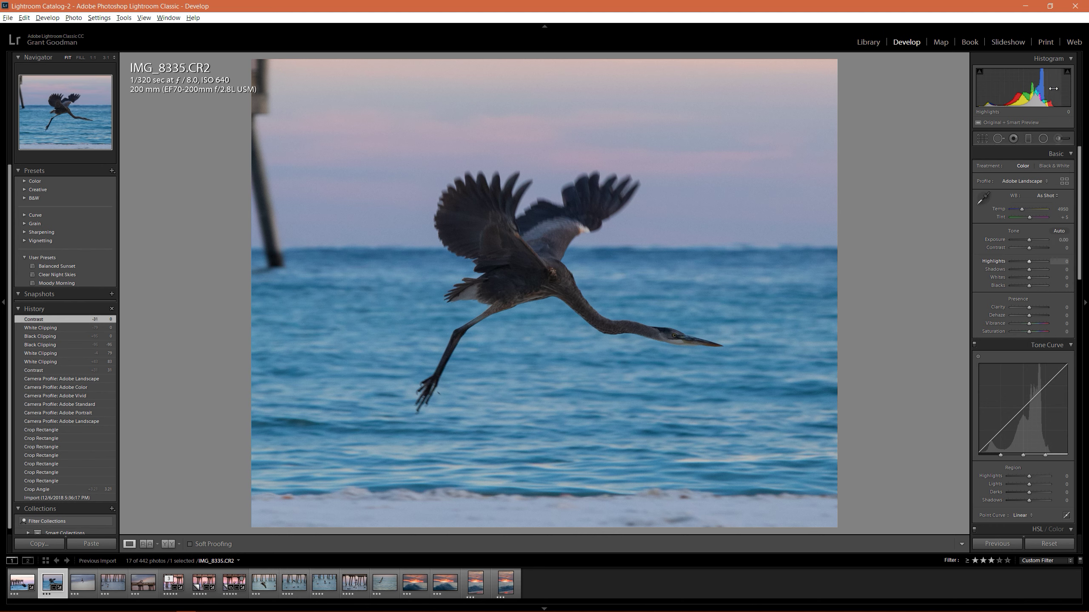
Step: Raise the photo's Highlights to +100 and set Exposure to +0.48
left_click_drag(1049, 89, 1067, 89)
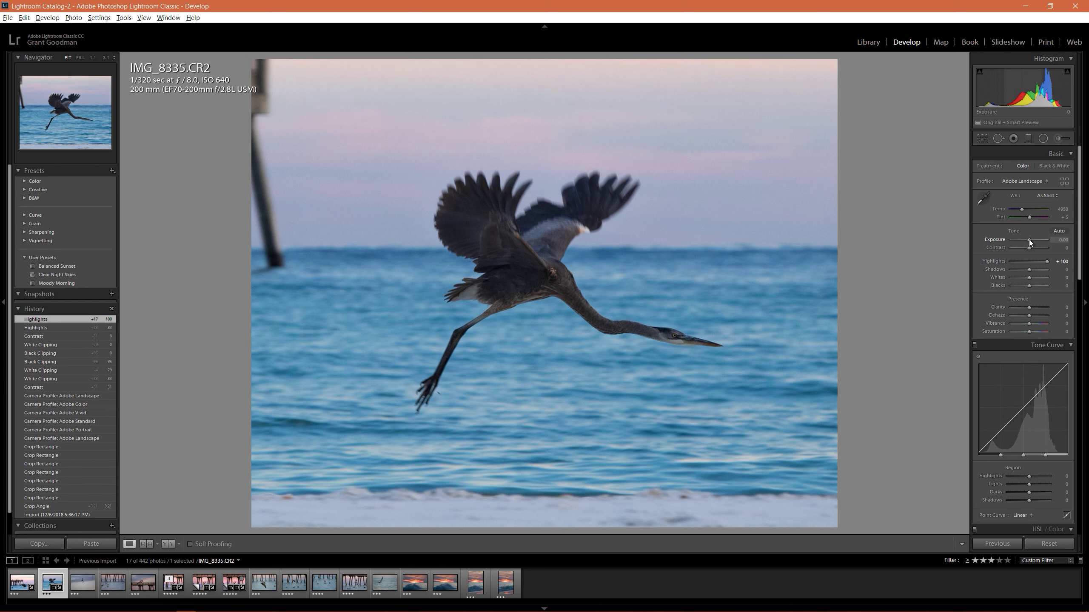
left_click_drag(1029, 240, 1030, 242)
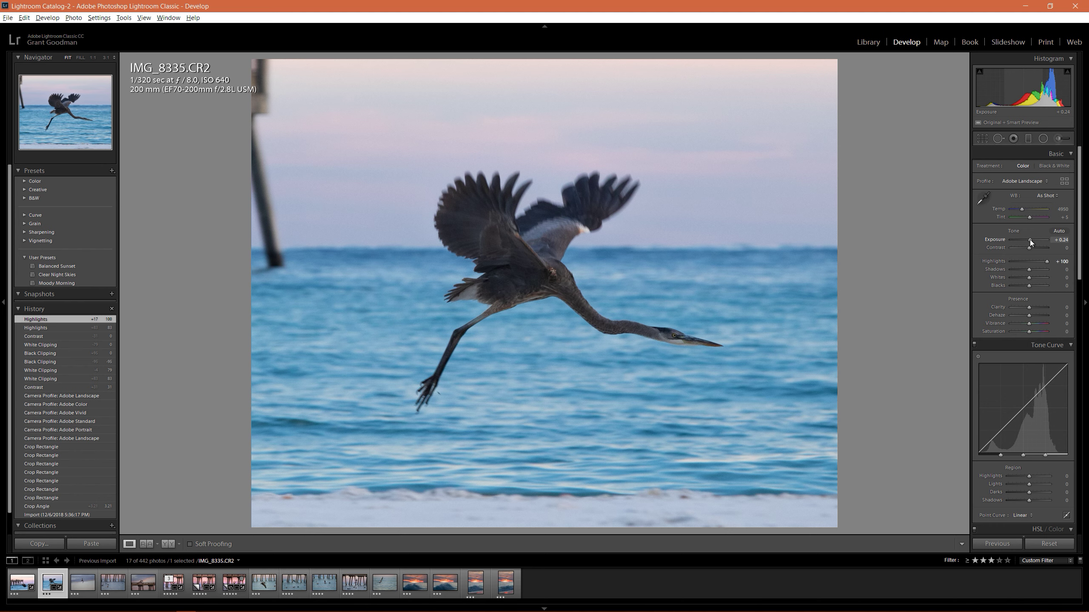
left_click_drag(1030, 240, 1031, 238)
left_click(1031, 238)
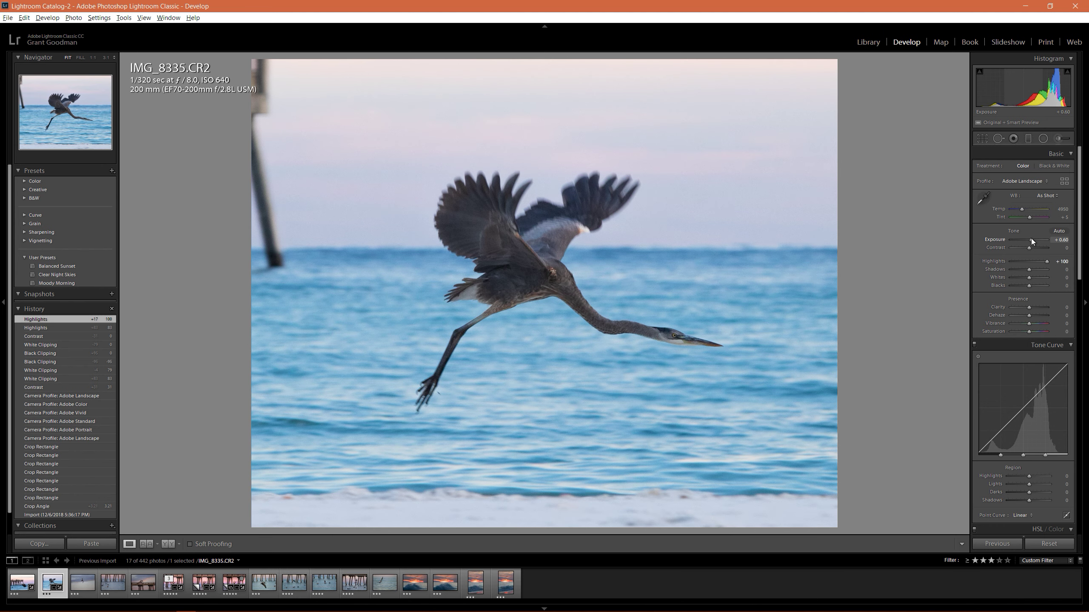
scroll(1031, 238, "down", 1)
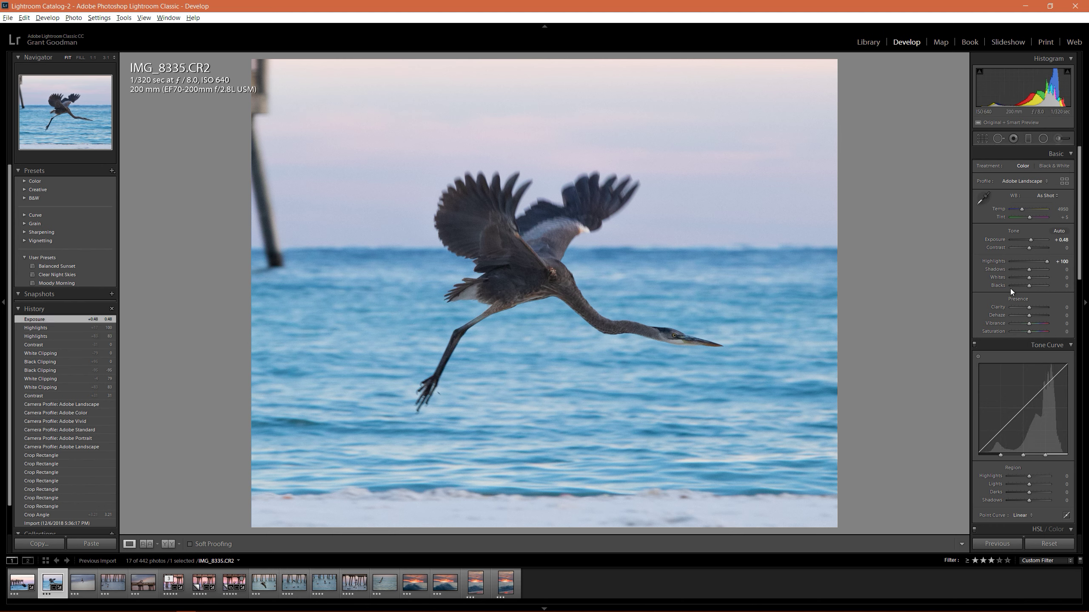
Step: Set Highlights to -100 and Shadows to -45
double_click(1047, 261)
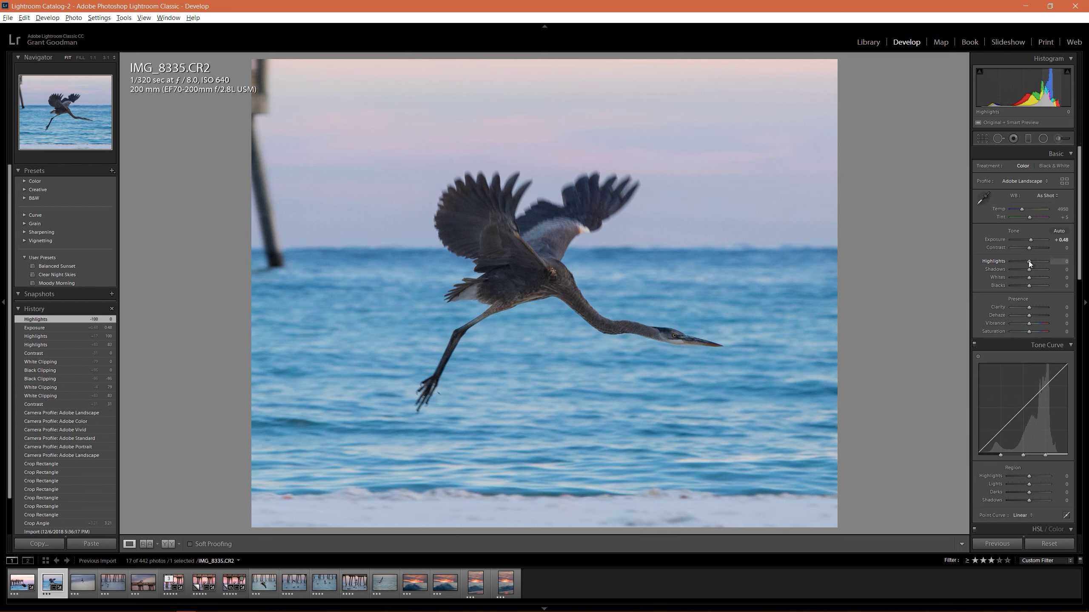
left_click_drag(1029, 263, 1010, 262)
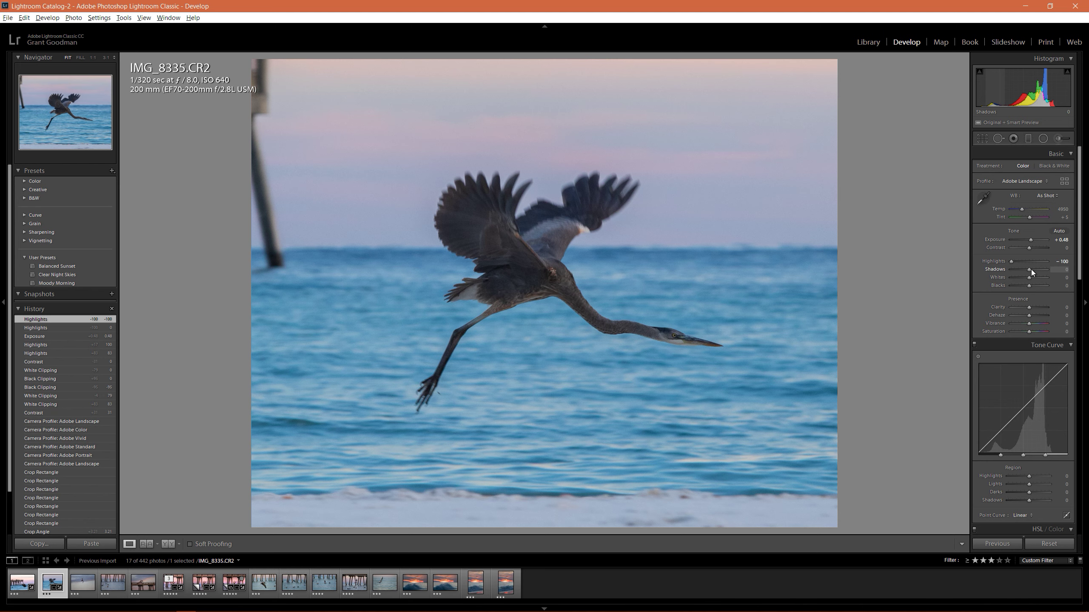
left_click_drag(1031, 268, 1020, 270)
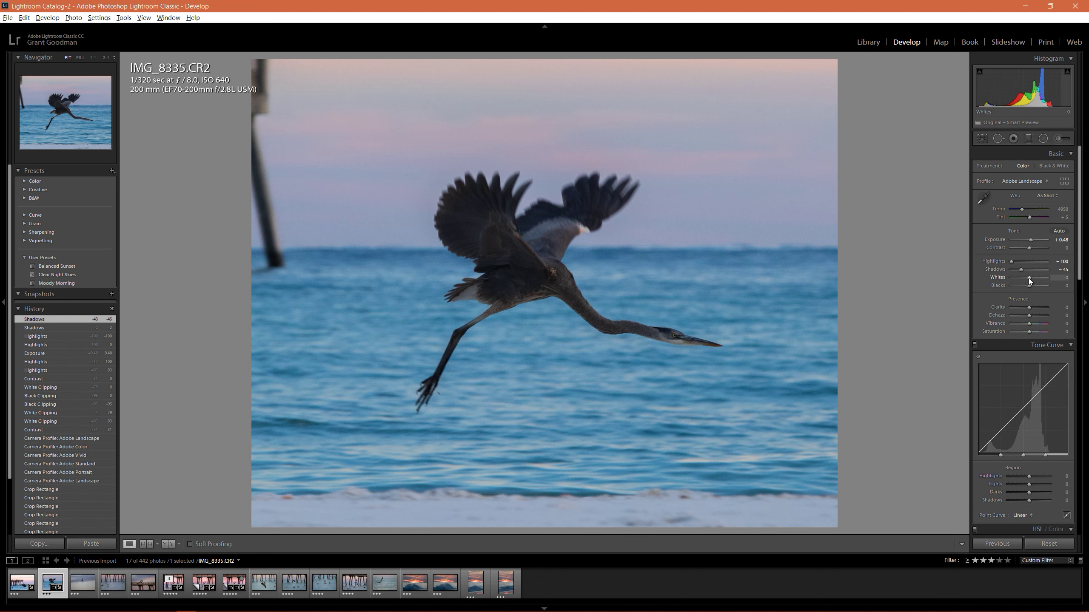
Step: Set Whites to +43 and Blacks to -57
left_click_drag(1029, 278, 1038, 278)
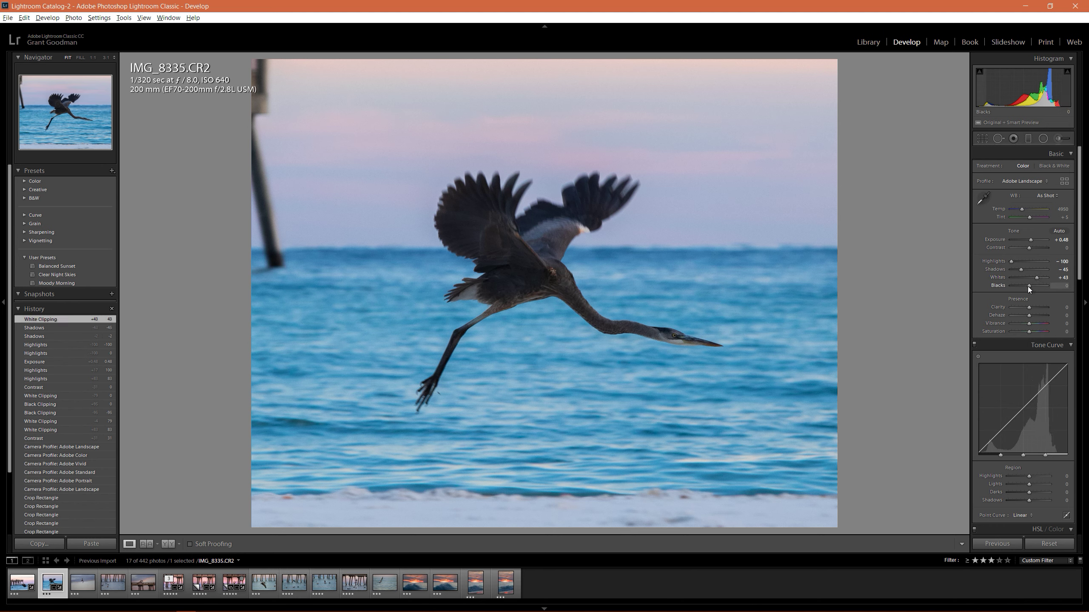
left_click_drag(1024, 287, 1024, 287)
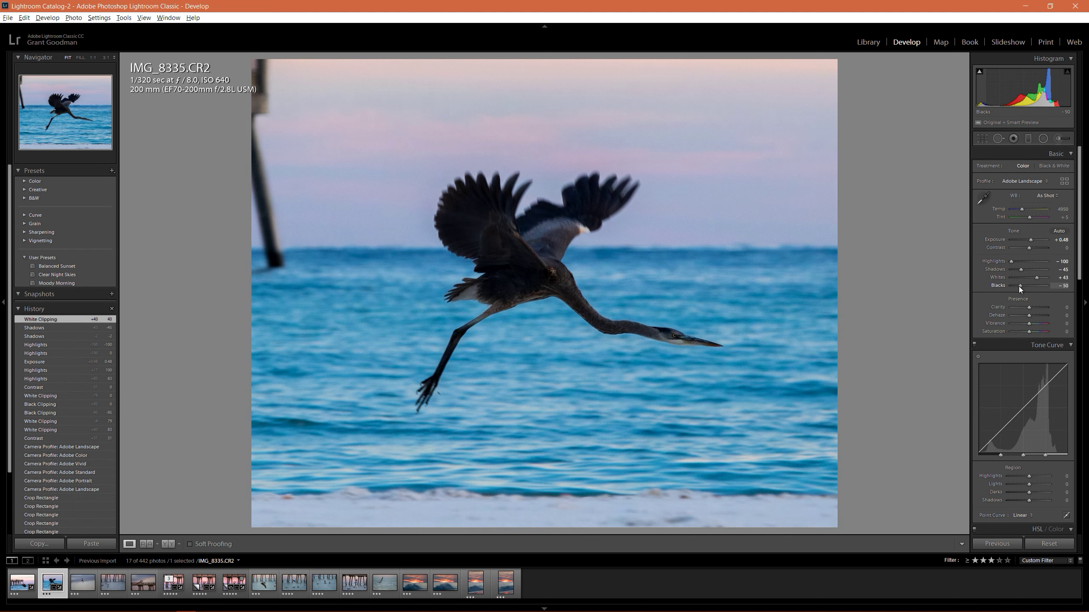
left_click_drag(1020, 288, 1019, 288)
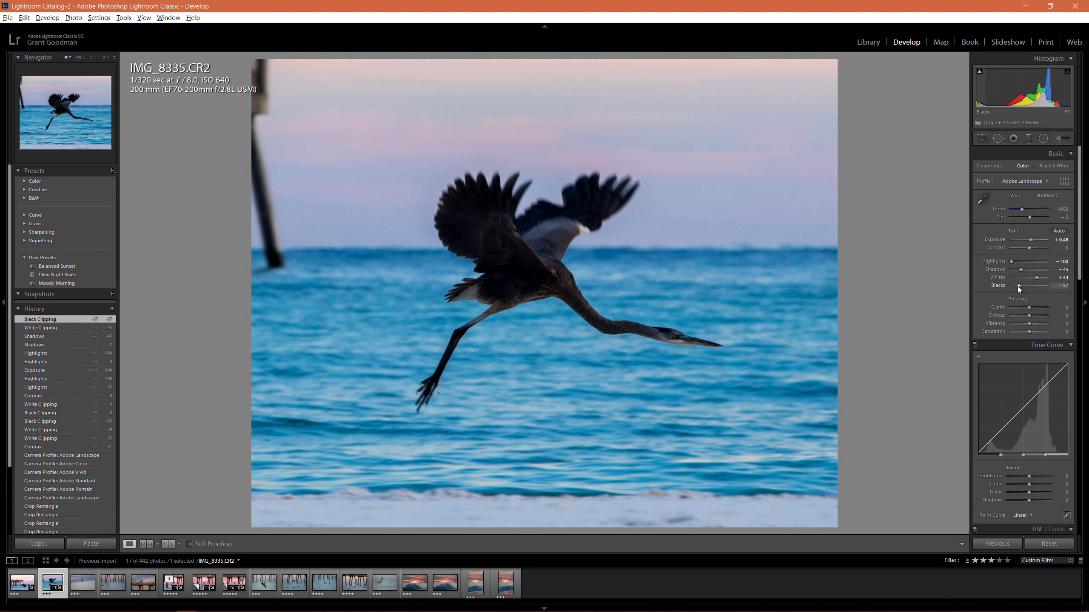
Step: Try a negative Clarity on the heron photo, then set Clarity to +24
scroll(1074, 253, "down", 3)
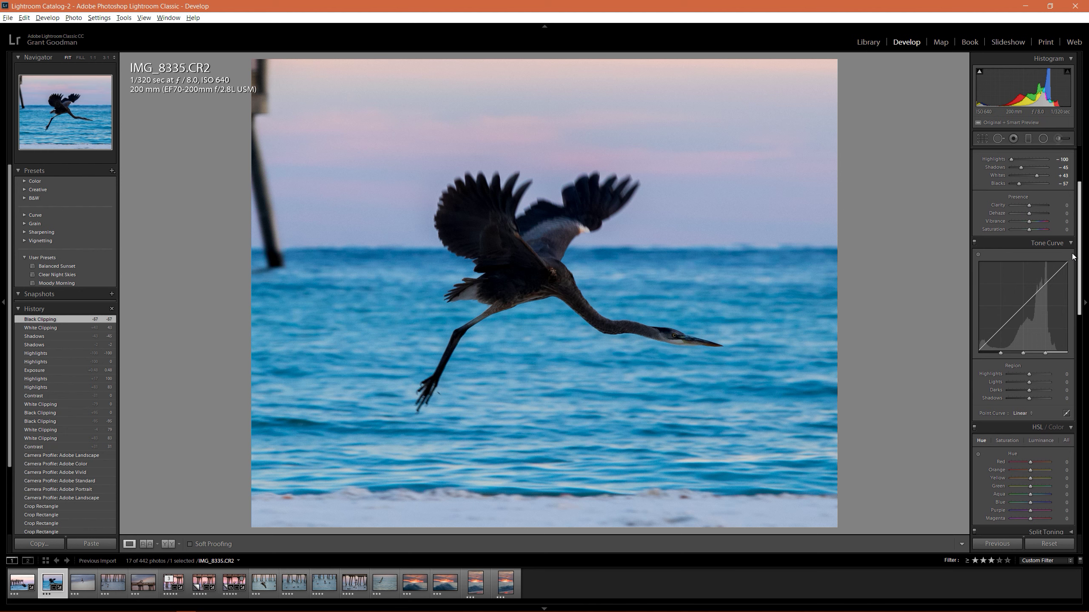
scroll(1073, 256, "up", 1)
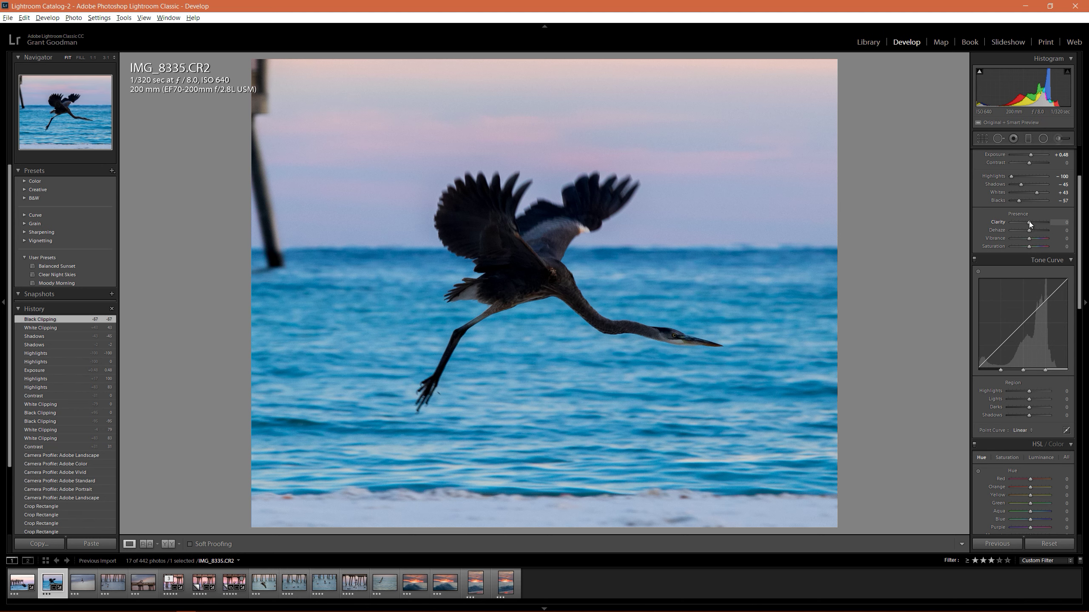
left_click_drag(1029, 221, 1023, 221)
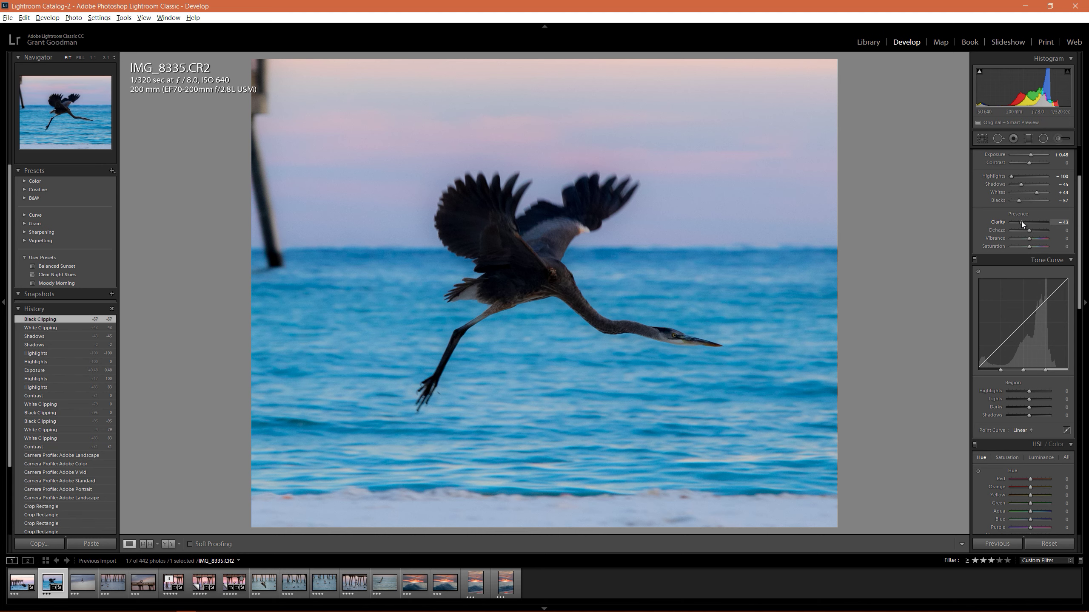
left_click_drag(1021, 221, 1034, 221)
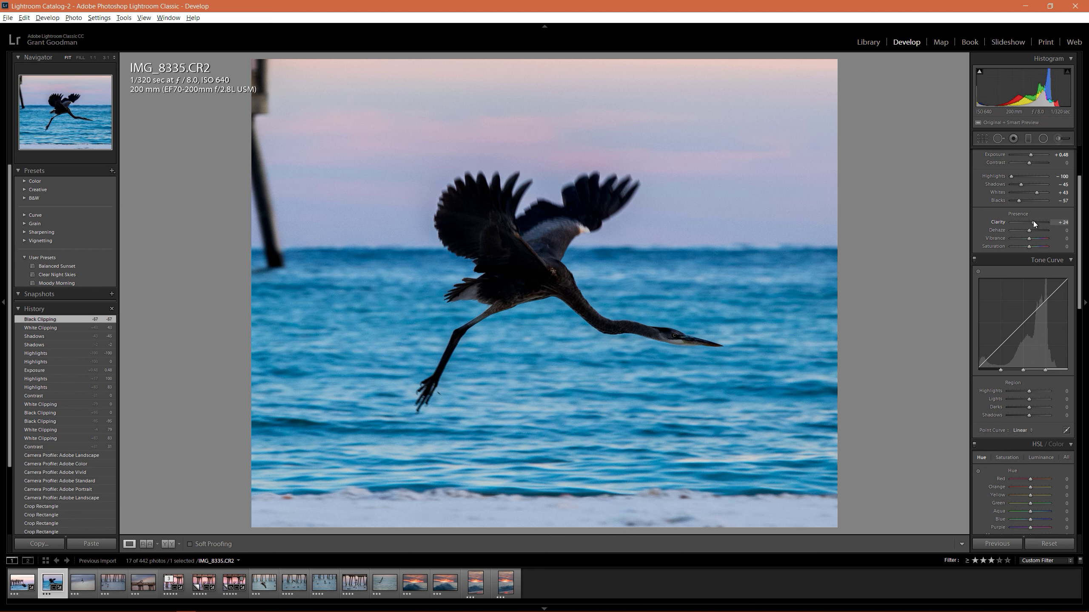
left_click_drag(1032, 221, 1032, 221)
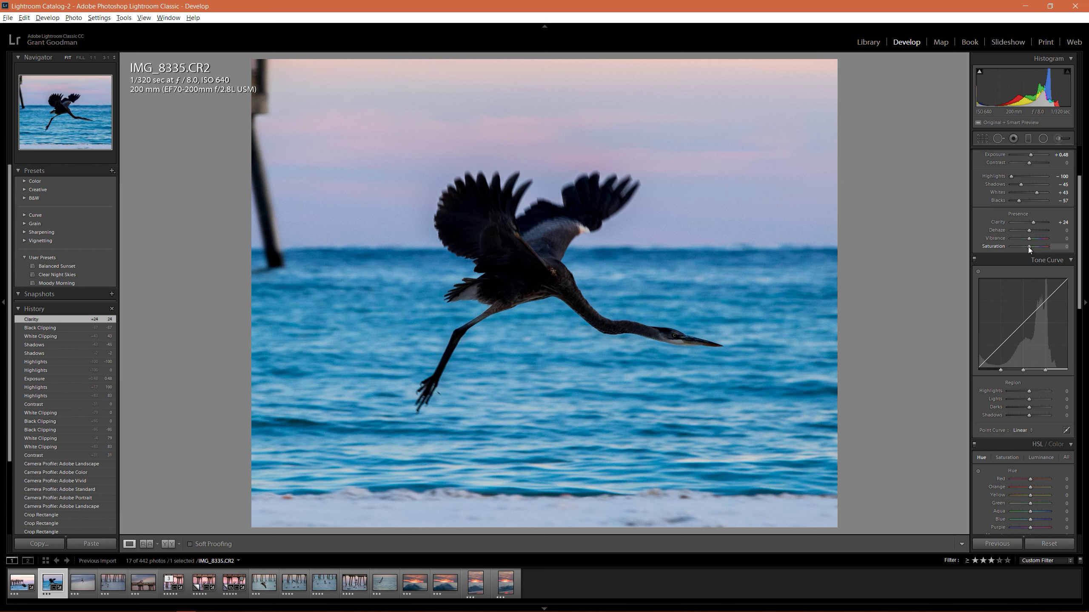
Step: Try Saturation at +55 and reset it, then set Vibrance to +26 and Saturation to -21
left_click_drag(1030, 247, 1039, 249)
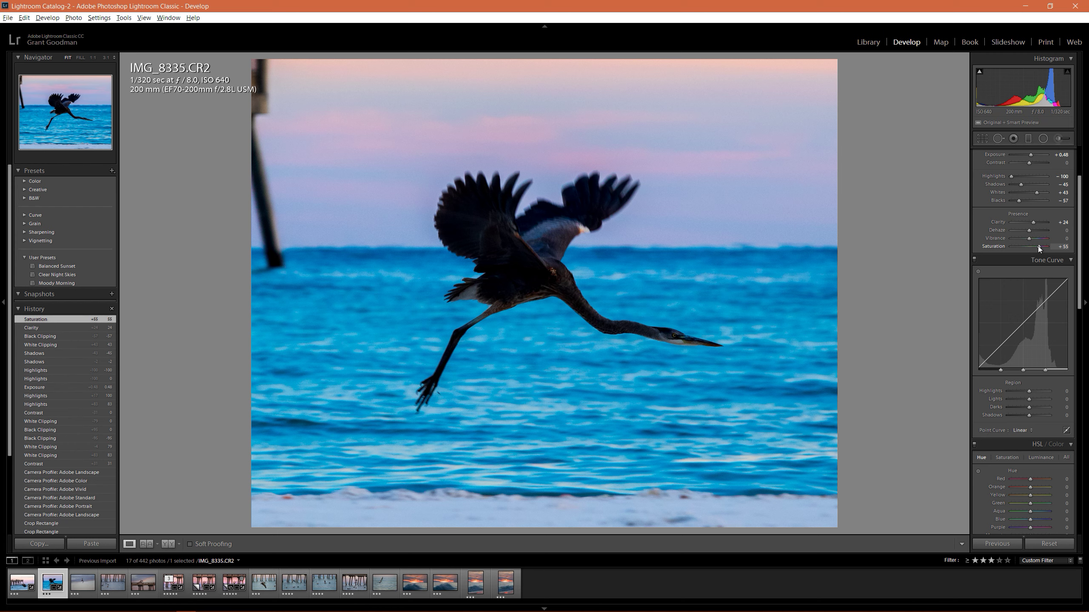
double_click(1038, 245)
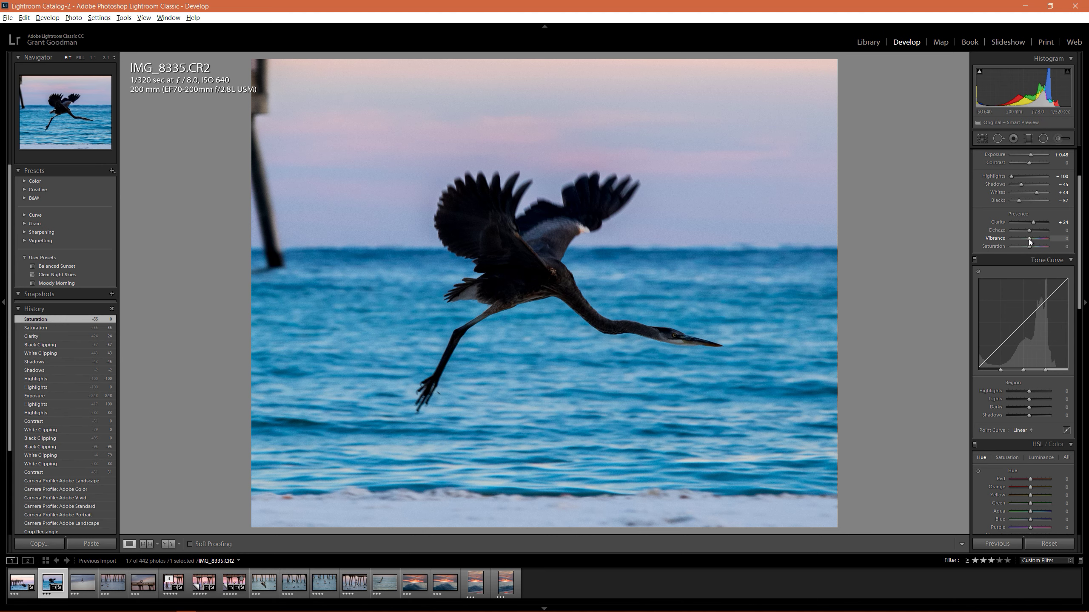
left_click_drag(1029, 239, 1034, 239)
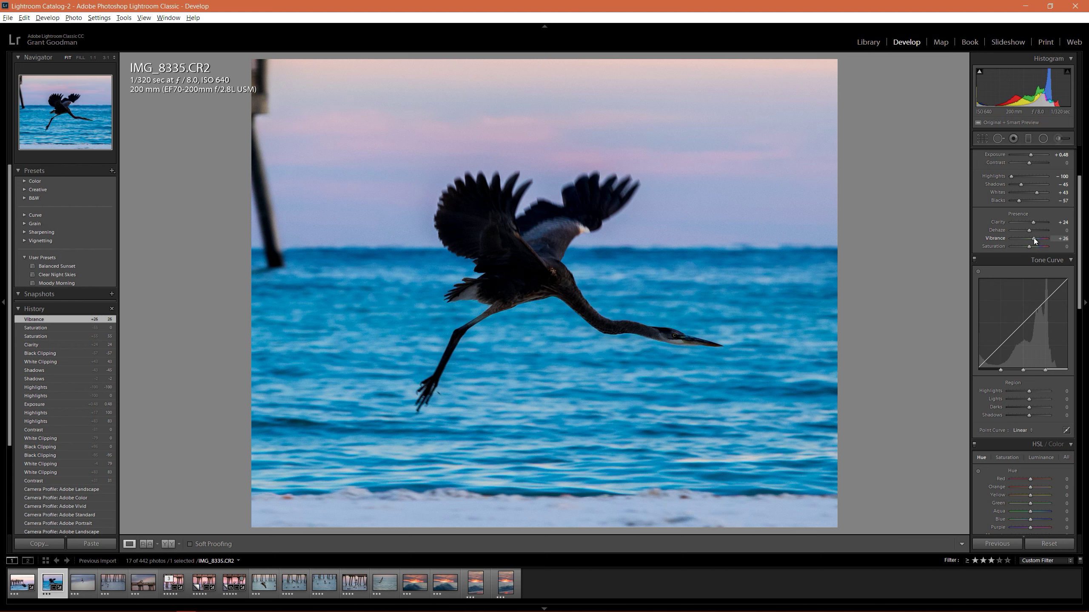
left_click_drag(1029, 247, 1027, 247)
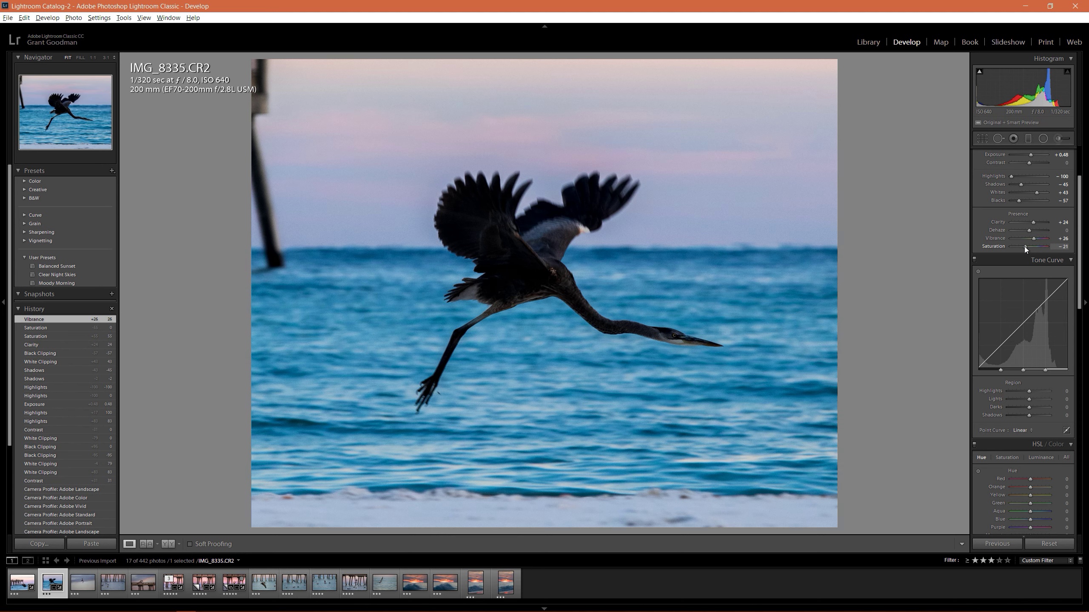
Step: Set the tone curve regions to Highlights +65, Lights +13, Darks +26 and Shadows +92
scroll(1077, 272, "down", 3)
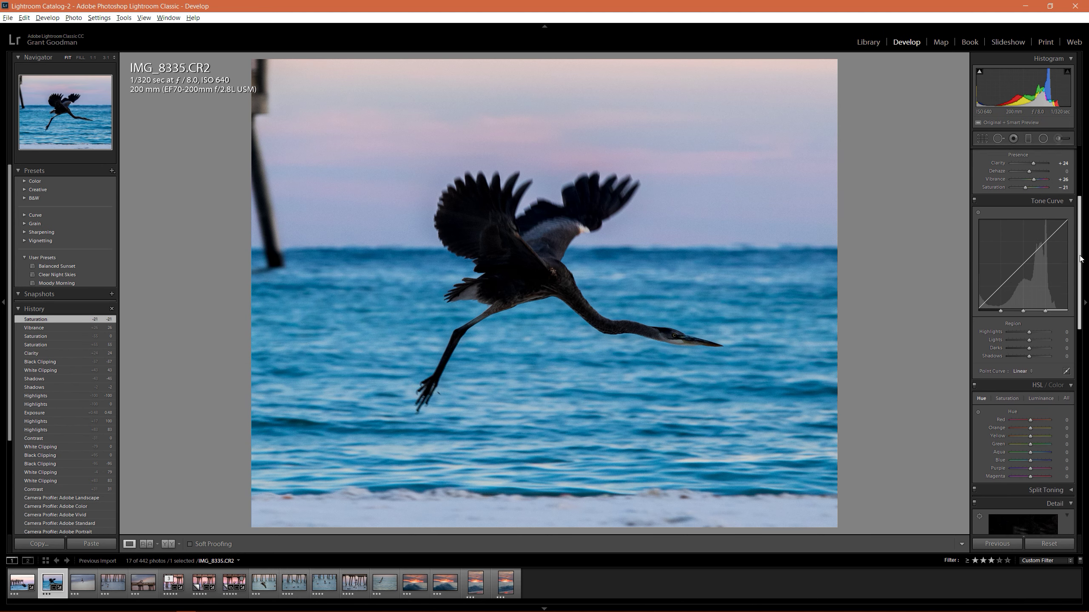
left_click_drag(1078, 273, 1078, 271)
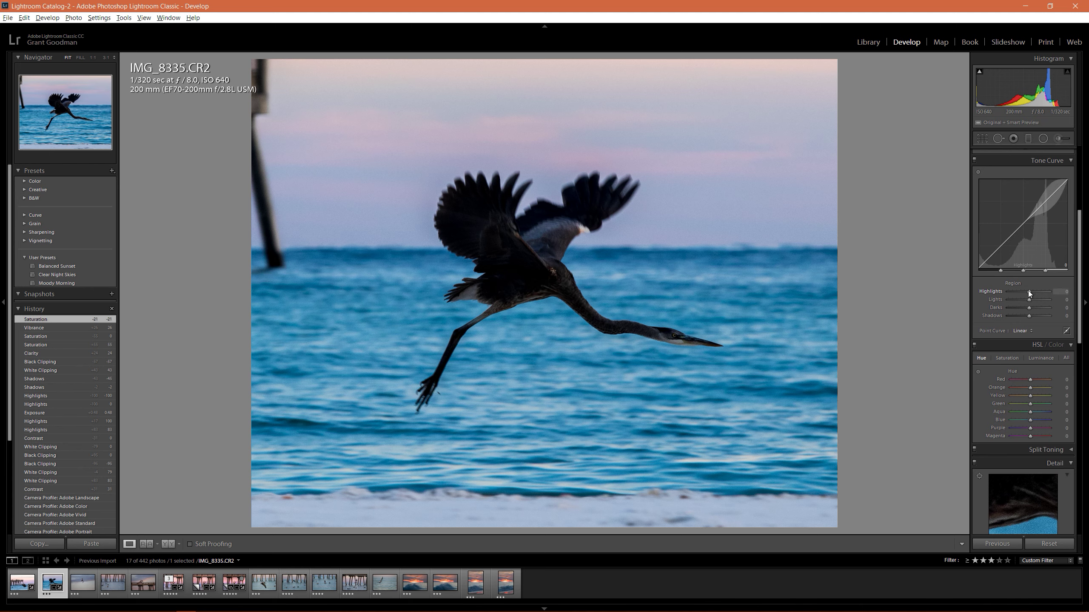
left_click_drag(1028, 291, 1042, 291)
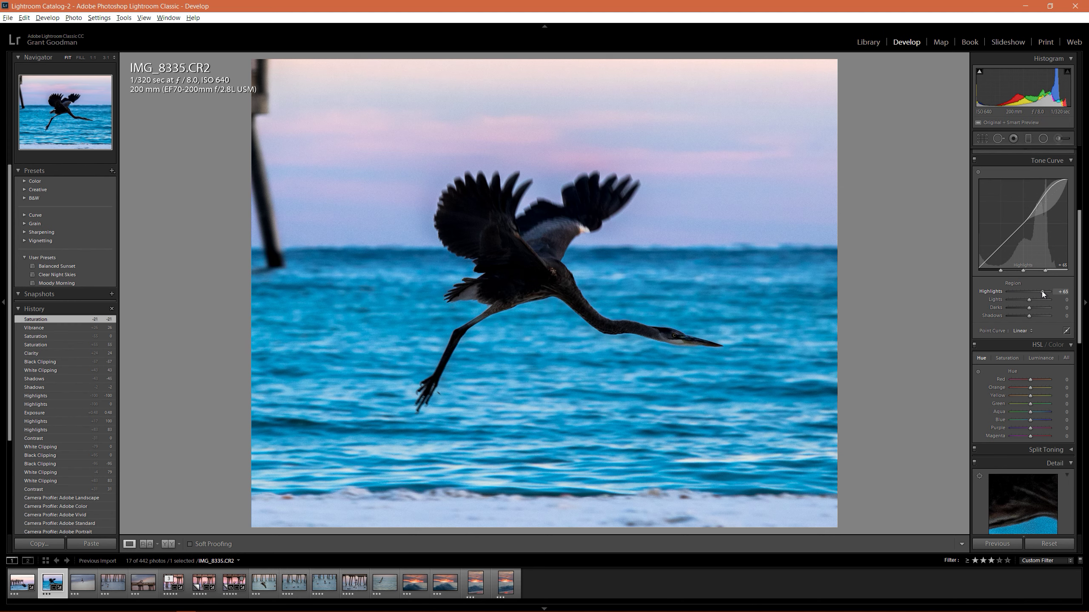
left_click_drag(1041, 291, 1045, 315)
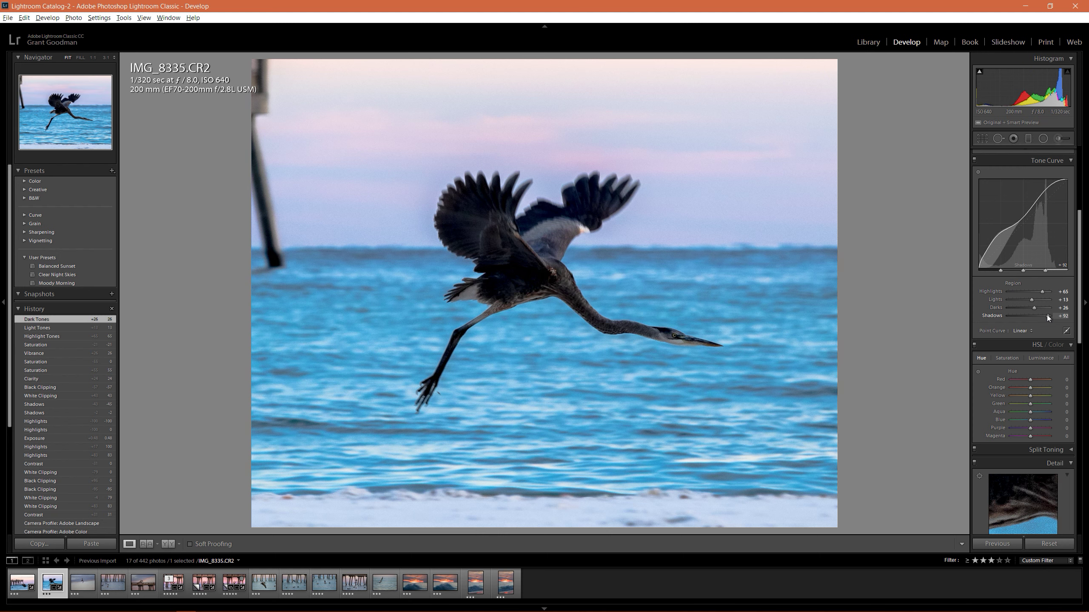
left_click_drag(1048, 316, 1047, 315)
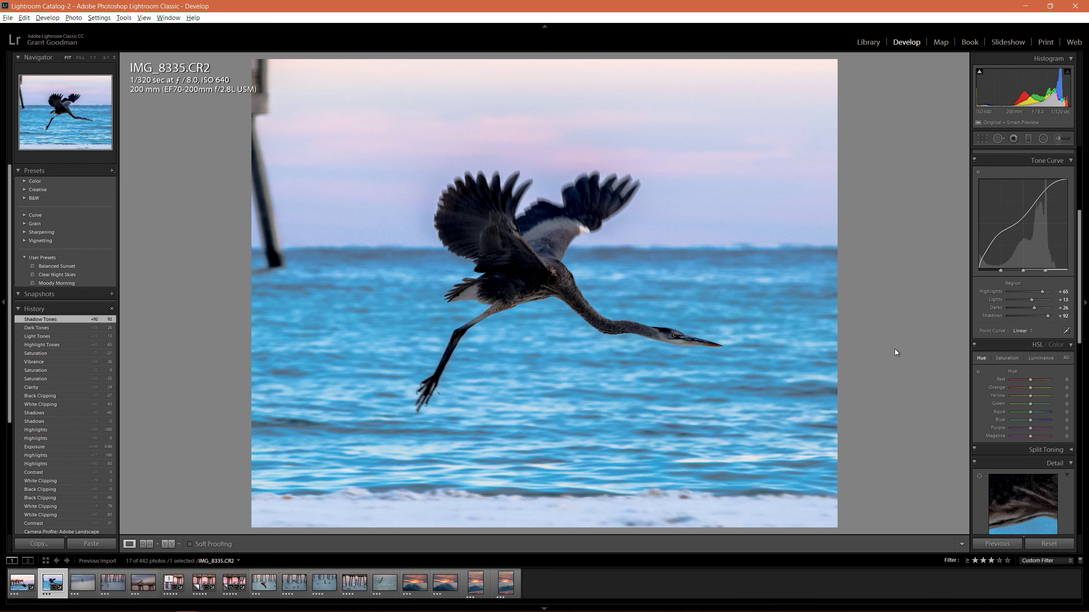
Step: Compare the photo before and after the edits, both in full view and zoomed in on the heron's foot
key("backslash")
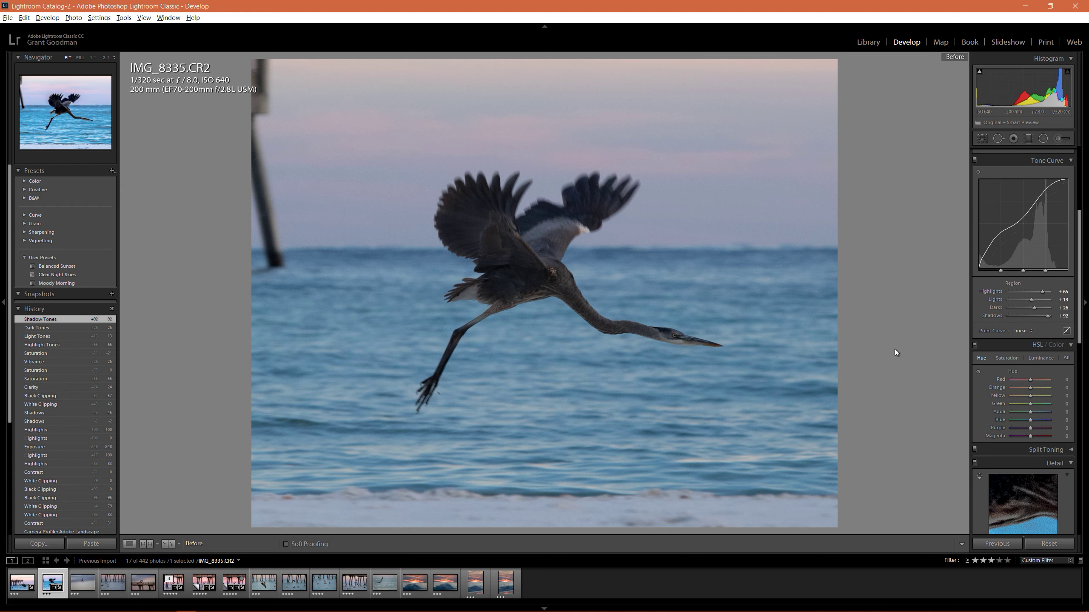
key("backslash")
key("backslash")
key("backslash")
key("backslash")
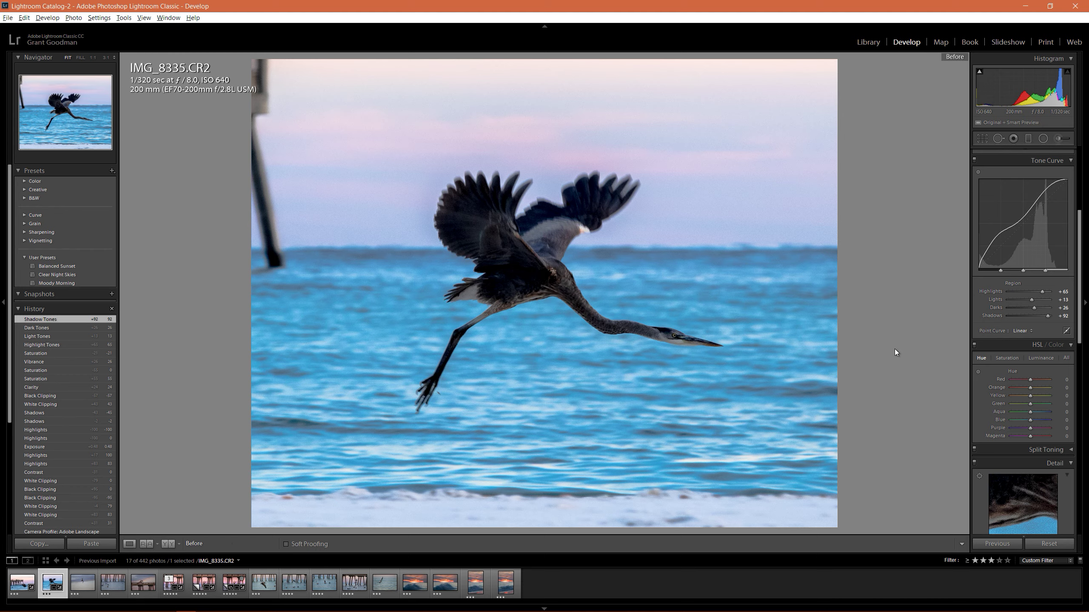
key("backslash")
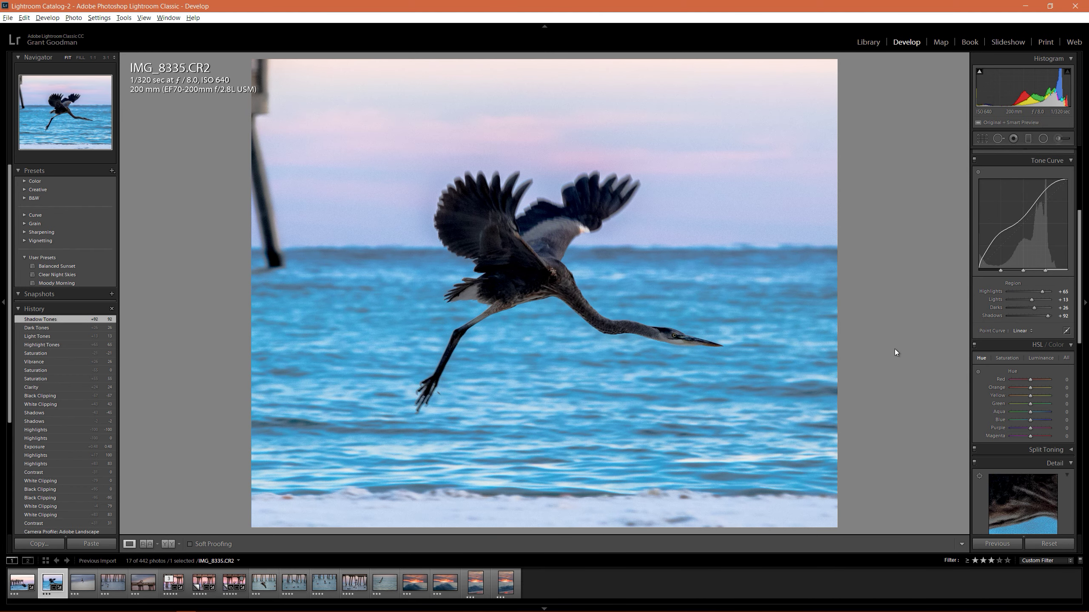
key("backslash")
key("backslash")
key("backslash")
key("backslash")
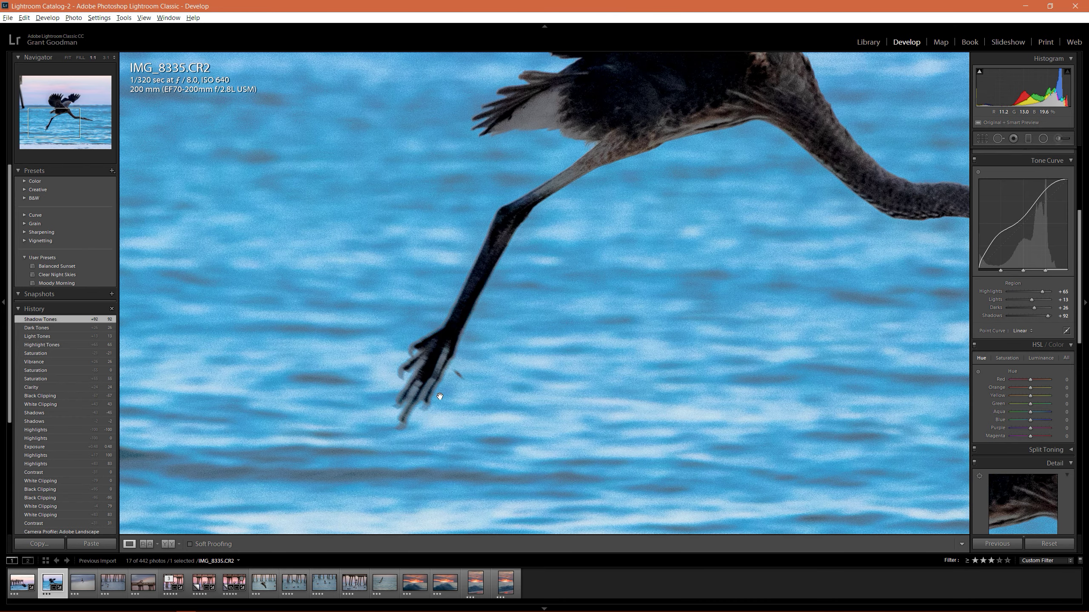
key("backslash")
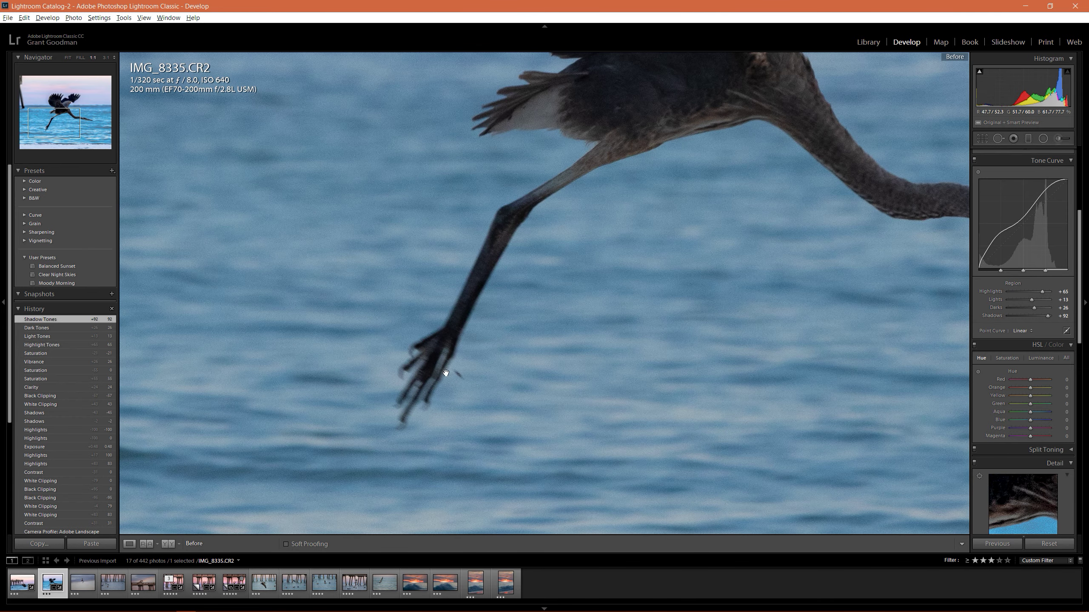
key("backslash")
key("backslash")
left_click(438, 391)
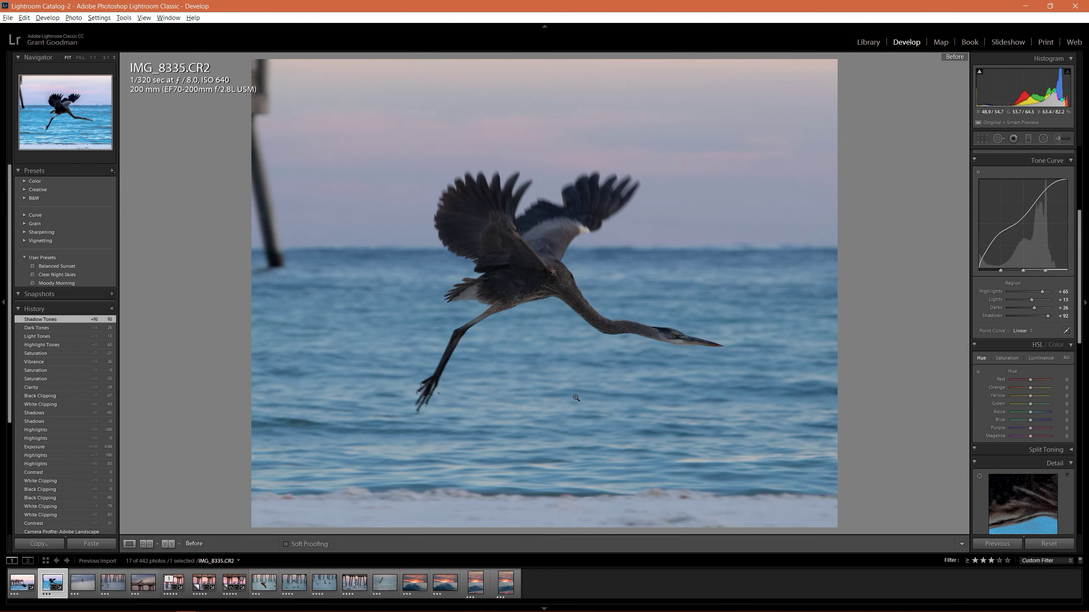
key("backslash")
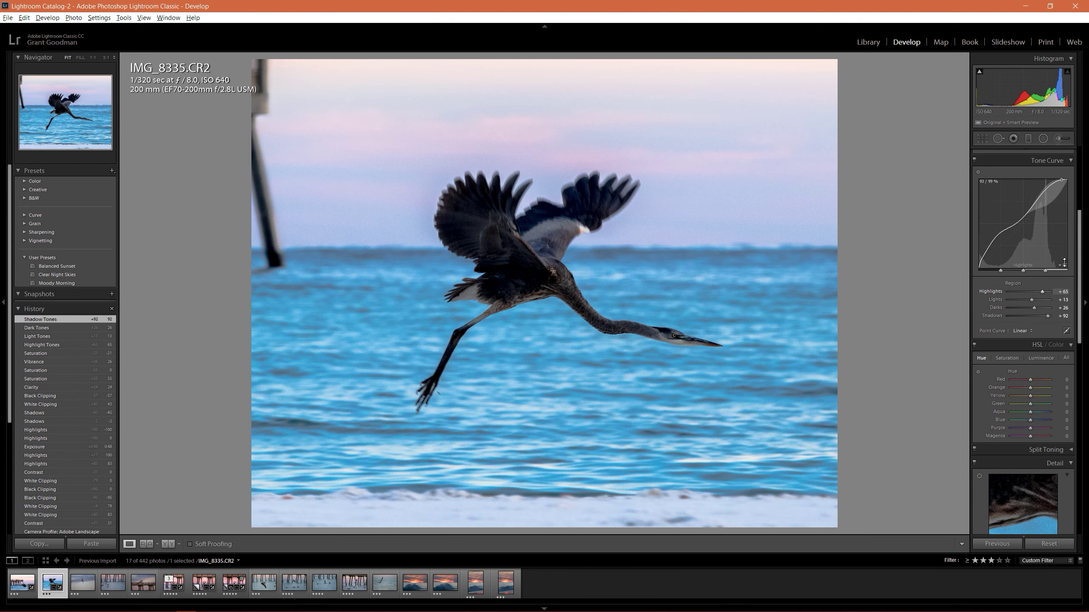
Step: Try lowering the photo's Contrast to -45, then reset it to 0
left_click_drag(1080, 257, 1085, 200)
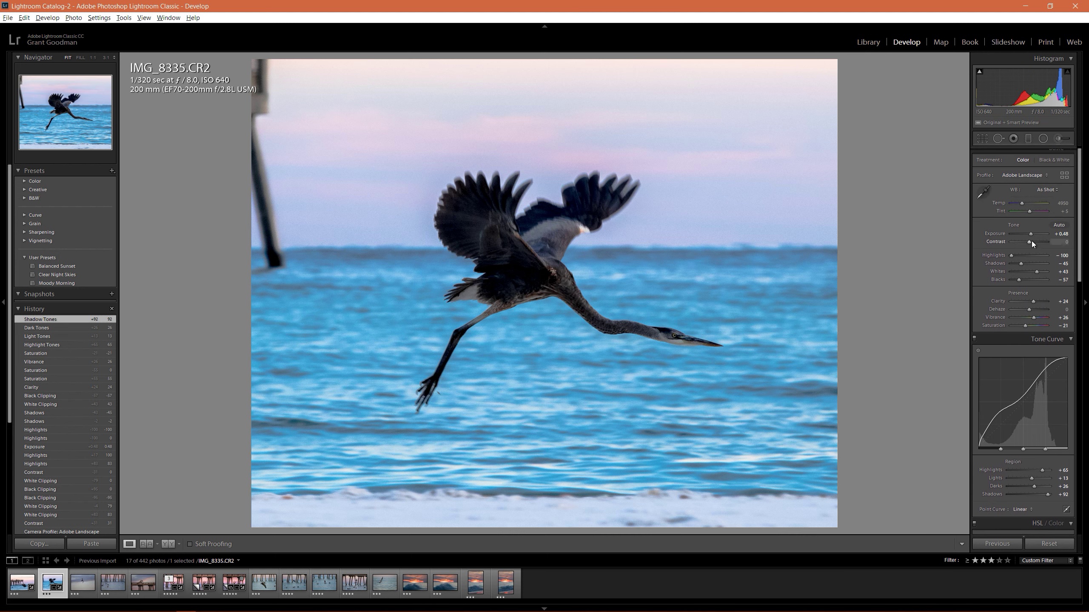
left_click_drag(1029, 241, 1021, 239)
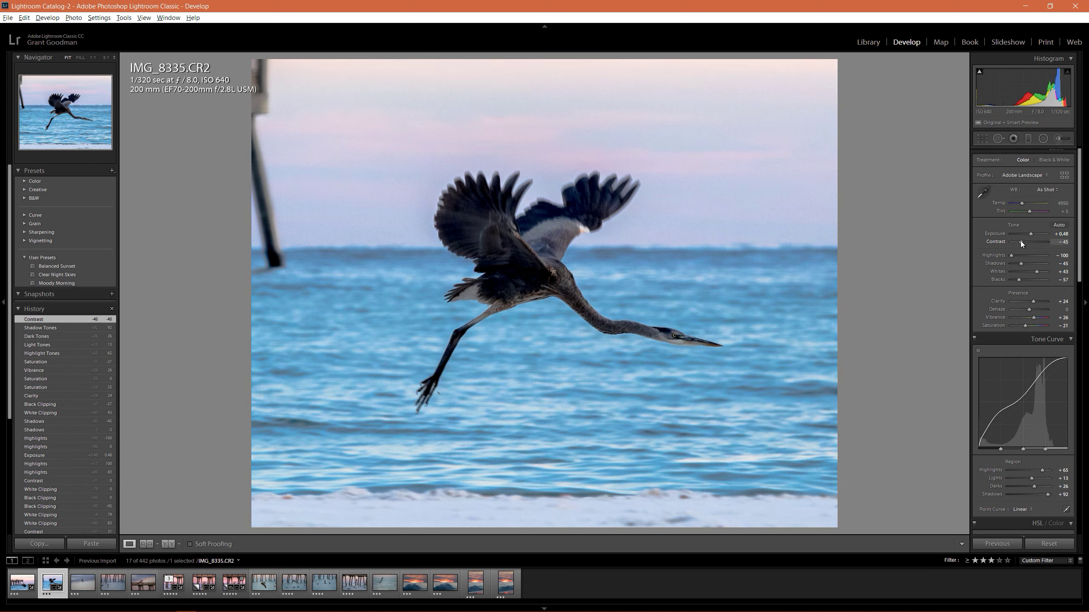
double_click(1021, 243)
left_click(1019, 243)
double_click(1019, 243)
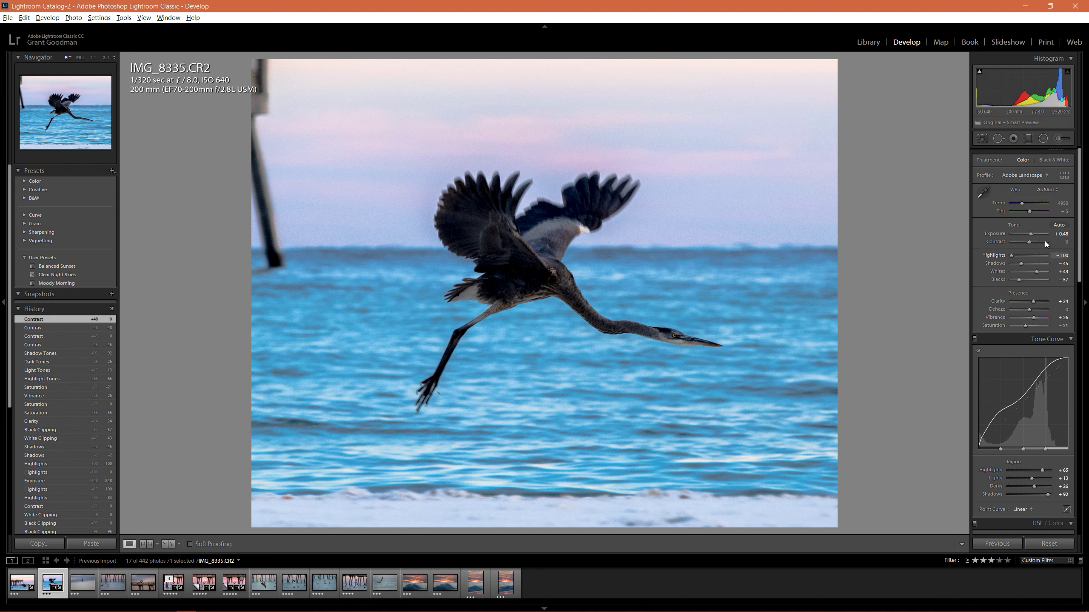
Step: Set the basic tone Shadows to -40 and Whites to +38
left_click_drag(1080, 239, 1080, 245)
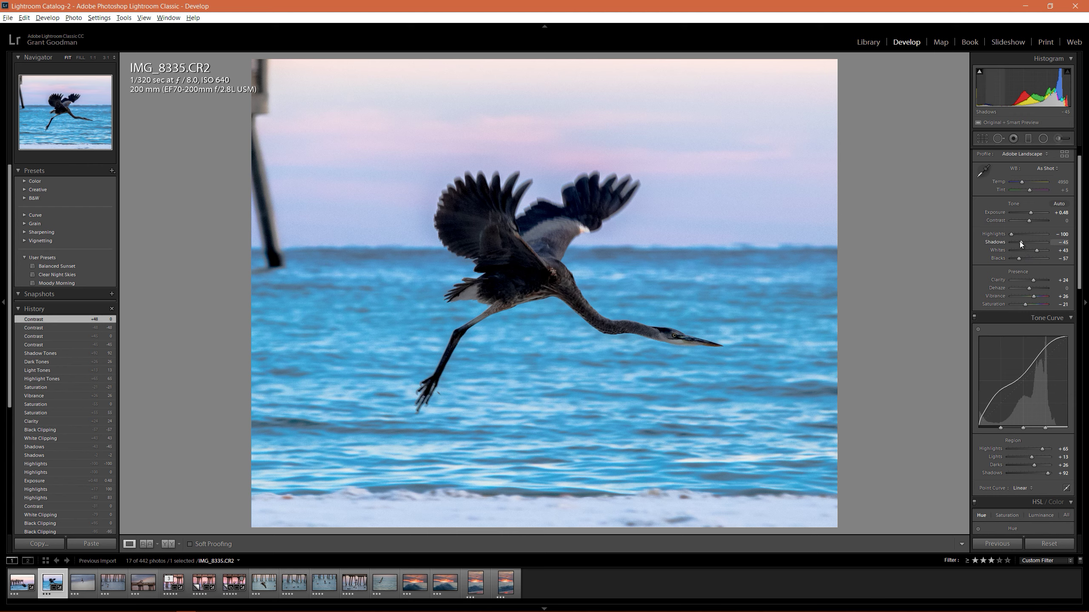
left_click_drag(1020, 242, 1021, 242)
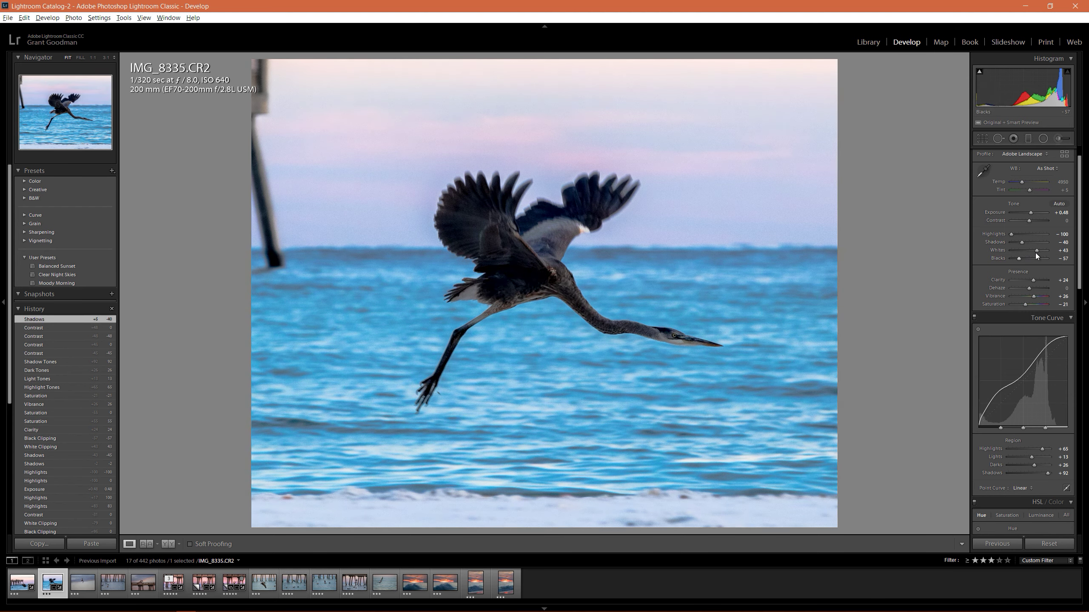
left_click_drag(1036, 250, 1034, 249)
Step: Turn the Tone Curve adjustments off and back on to compare their effect on the photo
left_click_drag(1079, 197, 1078, 220)
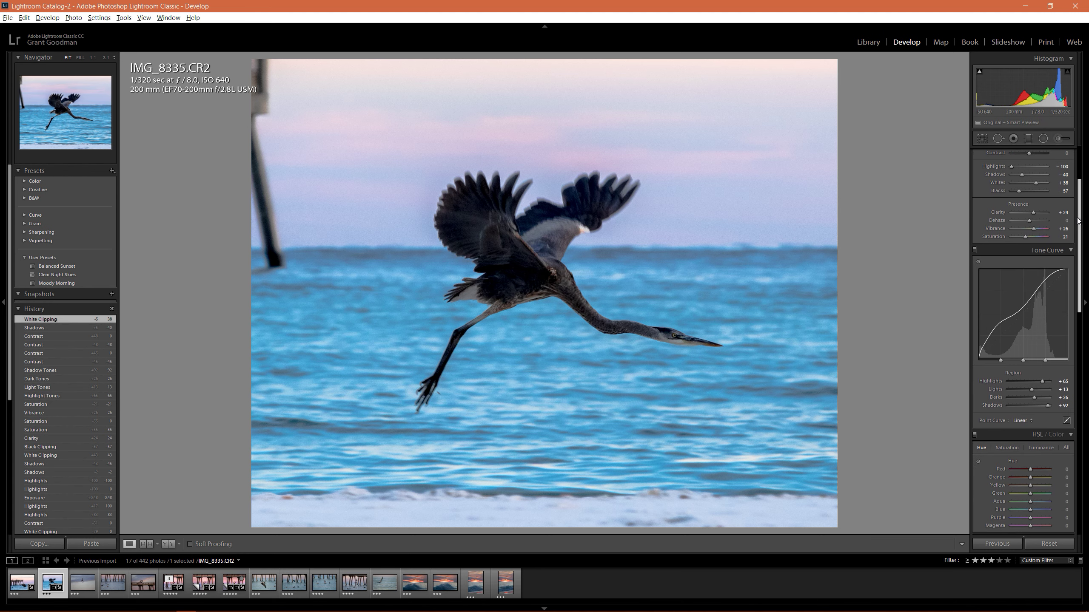
left_click(975, 250)
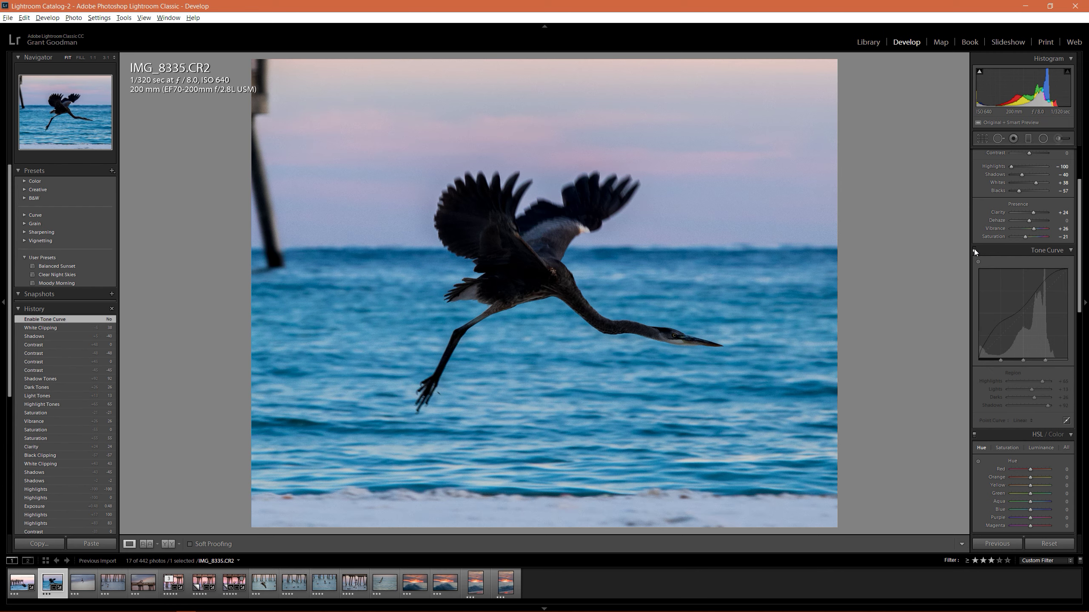
left_click(973, 249)
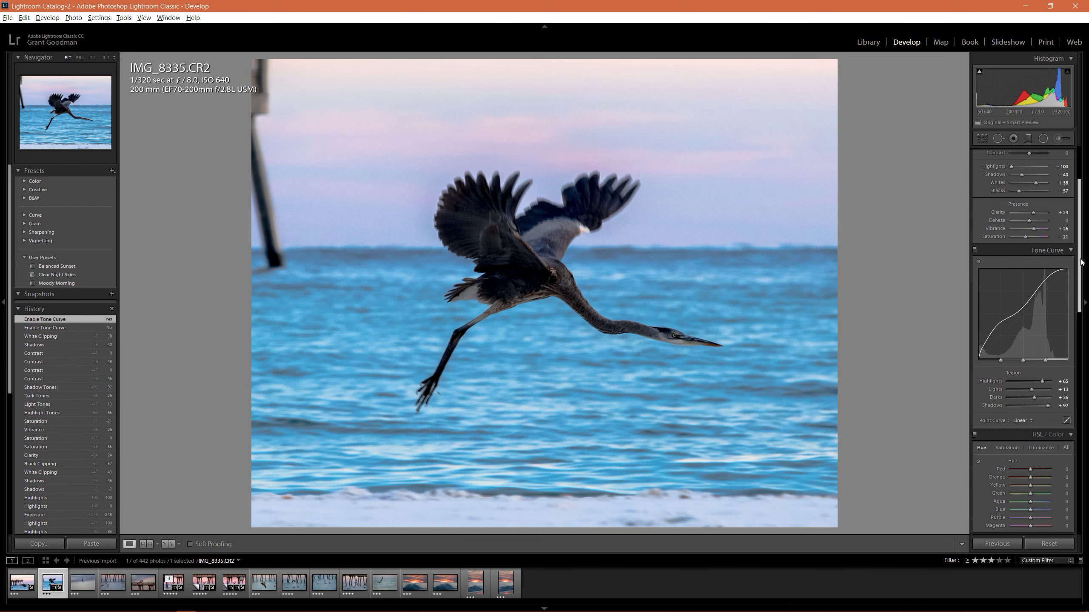
Step: Shift the water's hue with the Targeted Adjustment tool, setting Aqua to +1 and Blue to +7
scroll(1080, 266, "down", 1)
scroll(1081, 266, "down", 1)
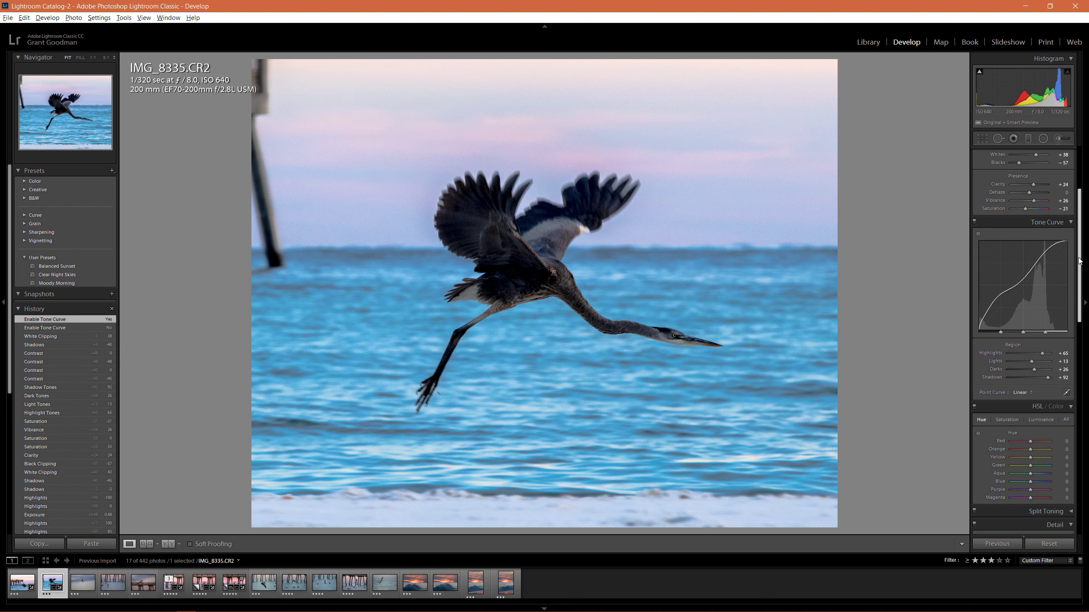
left_click_drag(1079, 259, 1076, 315)
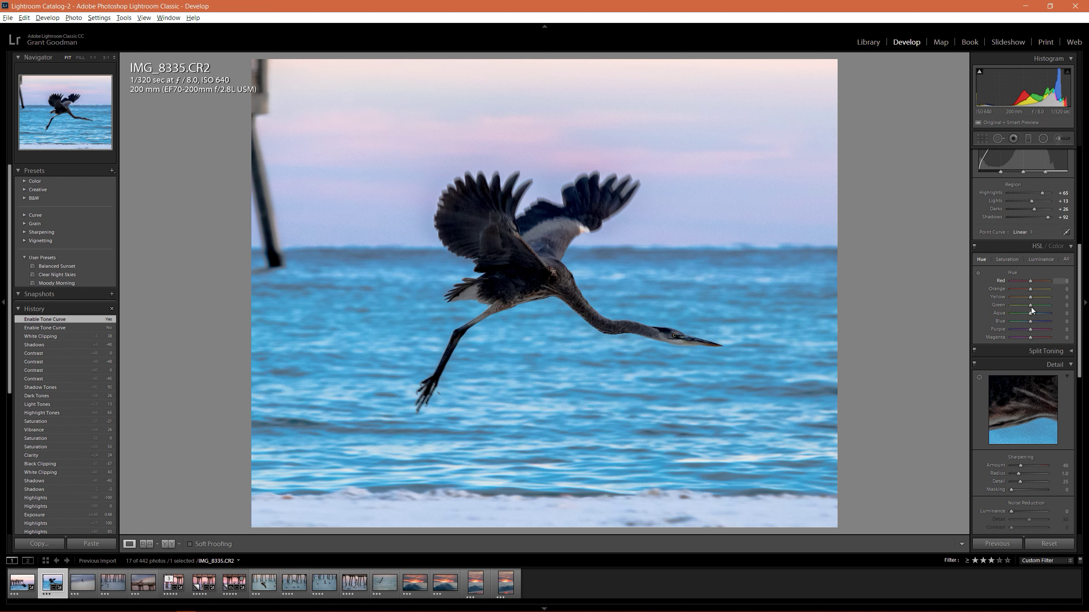
left_click(978, 274)
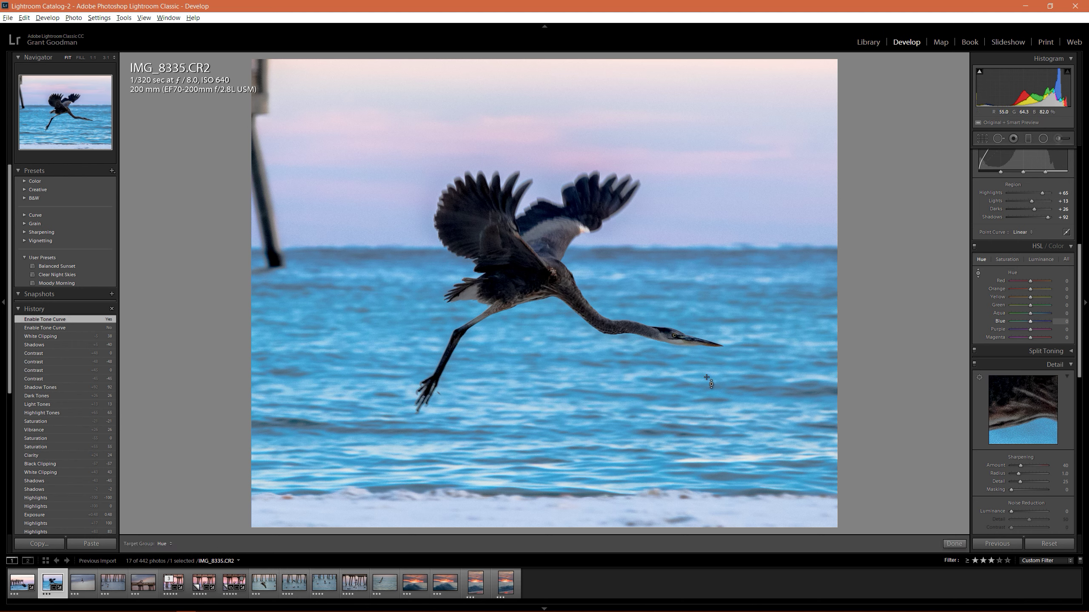
left_click_drag(744, 376, 744, 353)
mouse_move(744, 354)
left_mouse_down()
mouse_move(744, 422)
mouse_move(745, 371)
left_mouse_up()
left_click_drag(745, 371, 740, 370)
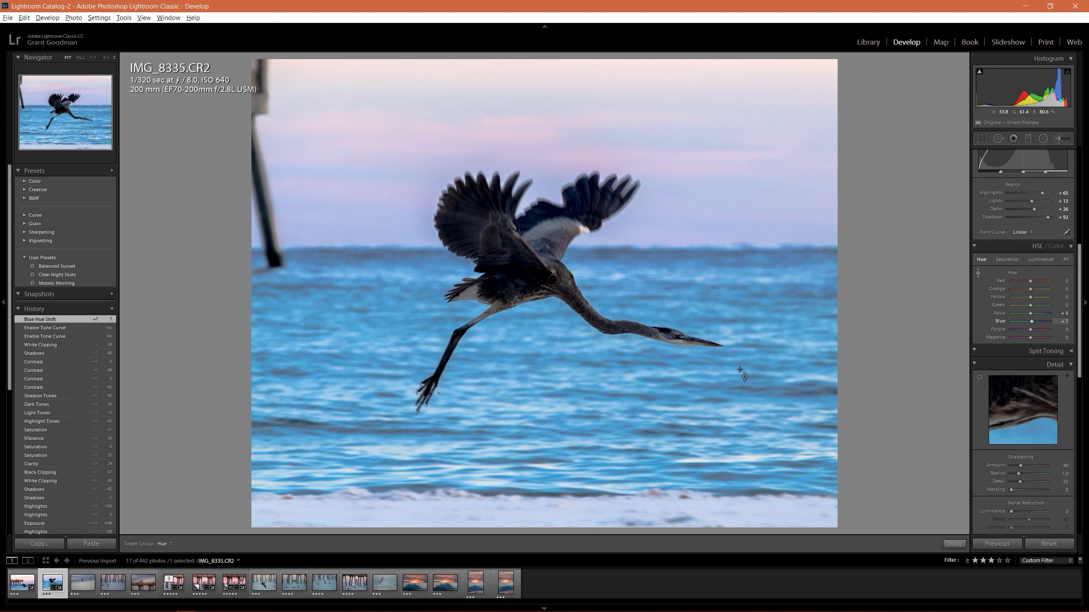
Step: Turn the HSL color adjustments off and back on twice to compare their effect on the photo
left_click(973, 247)
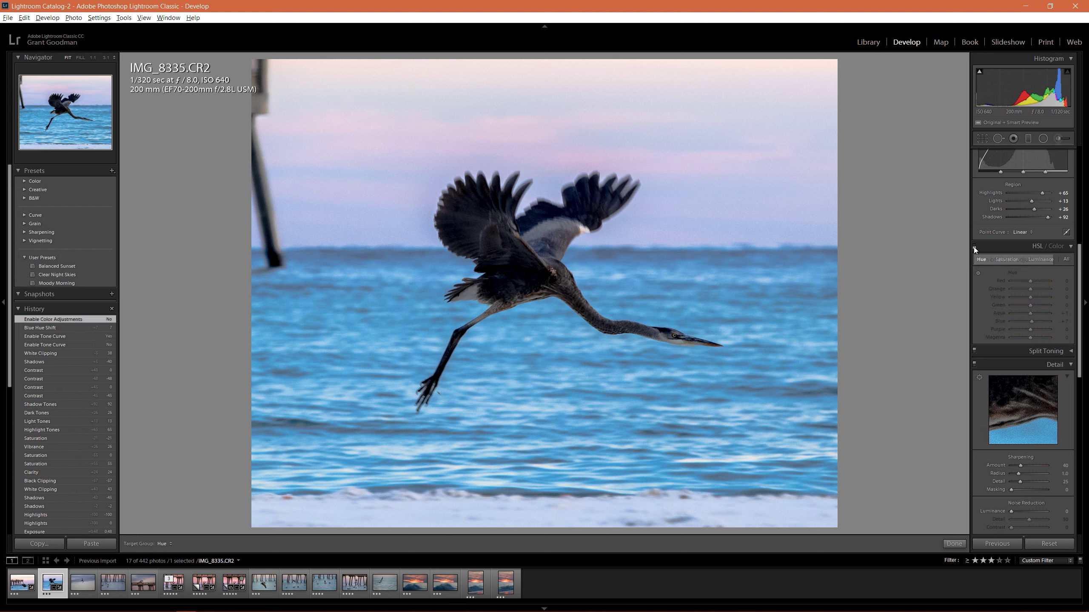
left_click(974, 247)
left_click(974, 247)
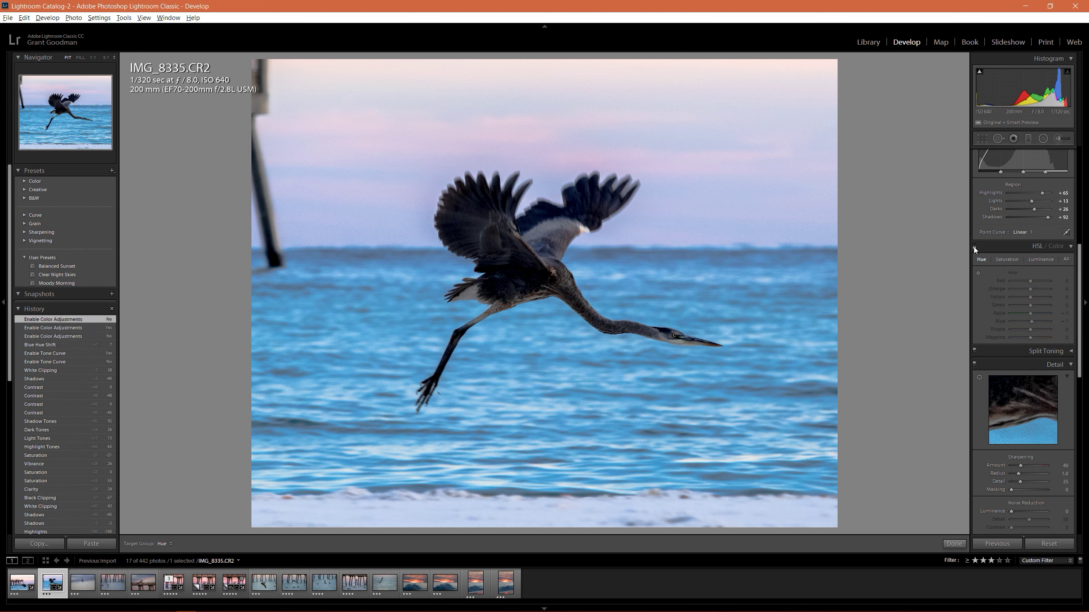
left_click(974, 247)
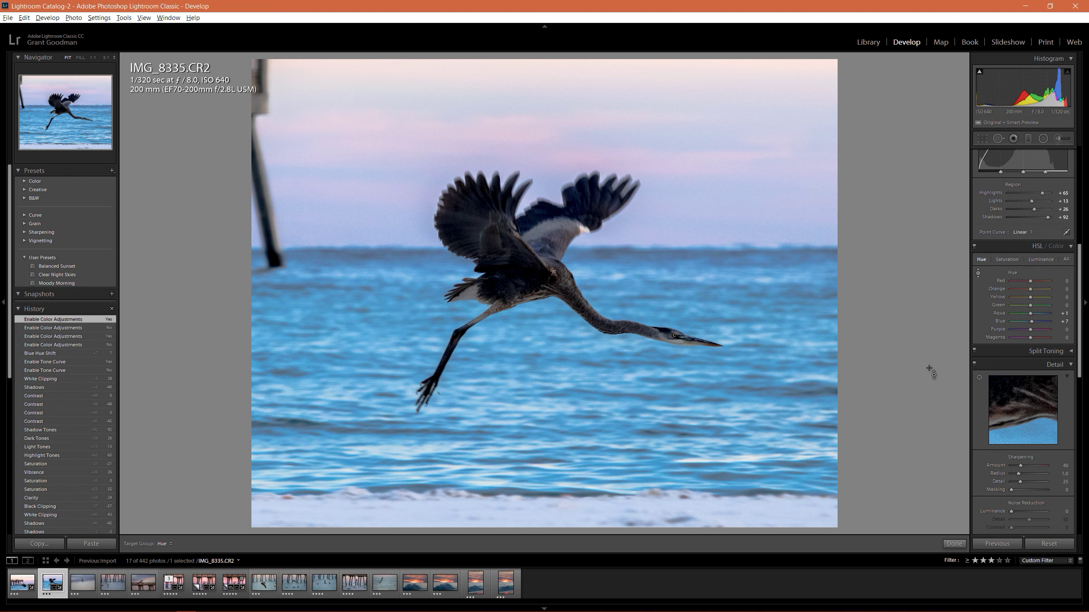
Step: Show the Saturation adjustments of the HSL colors
scroll(1079, 317, "down", 1)
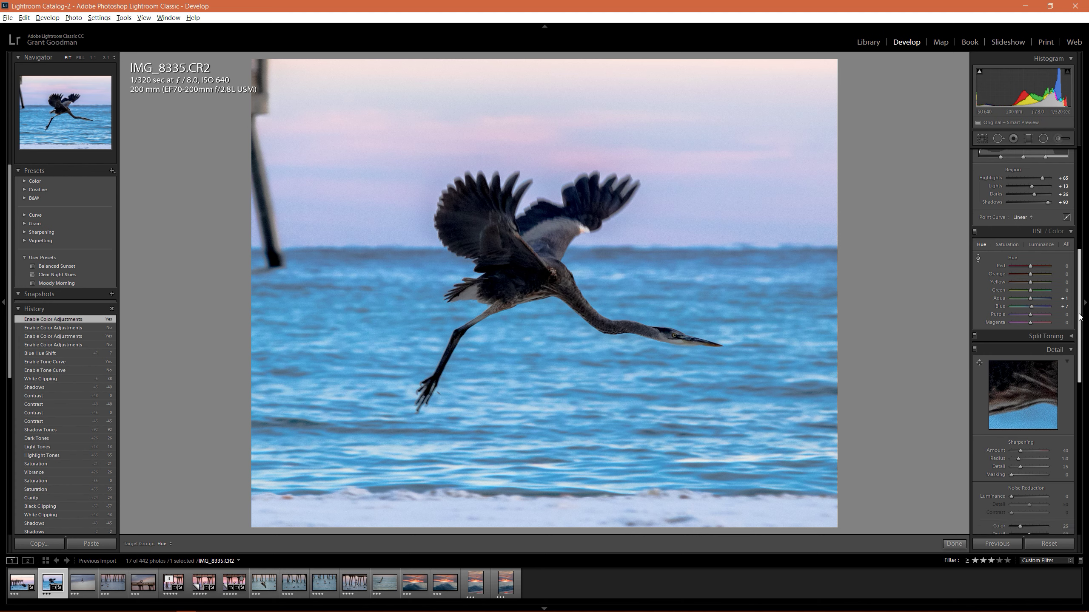
scroll(1079, 317, "up", 2)
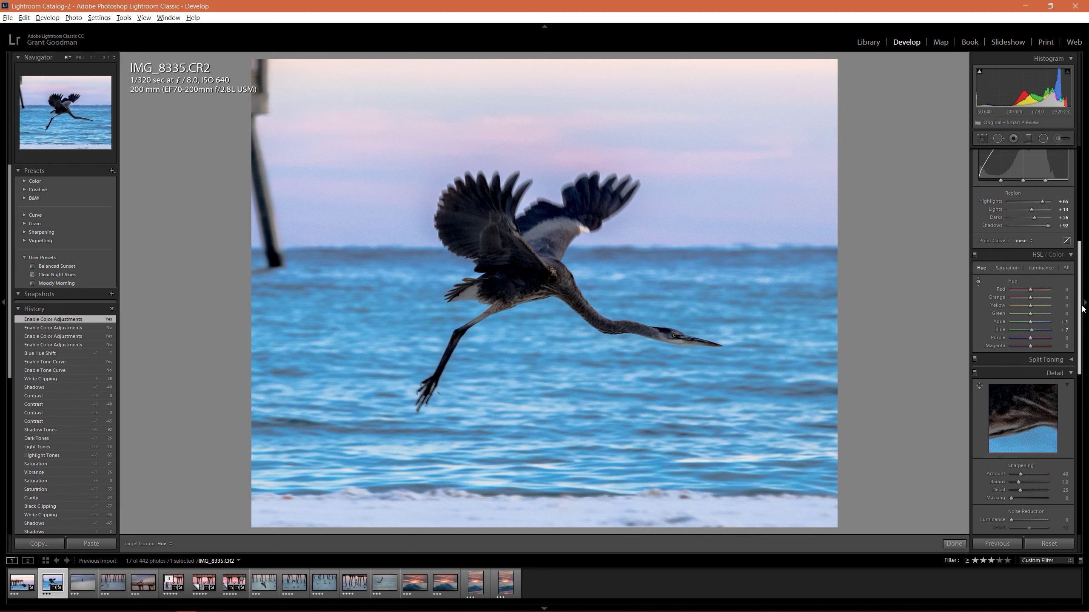
left_click(1008, 268)
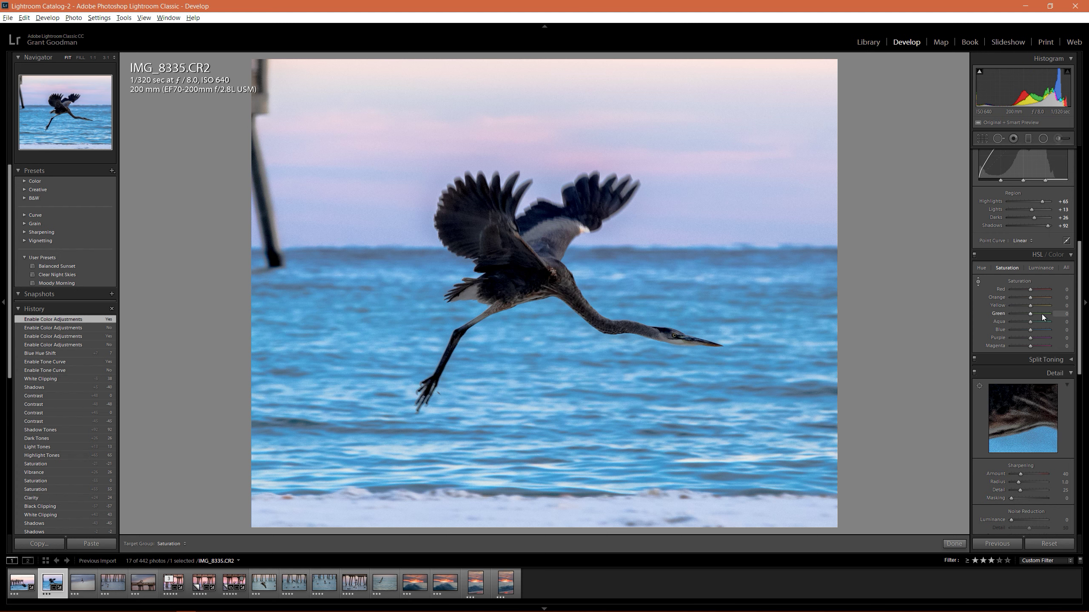
Step: Raise the Luminance noise reduction to 45 while viewing the heron at 1:1
left_click_drag(1078, 301, 1078, 307)
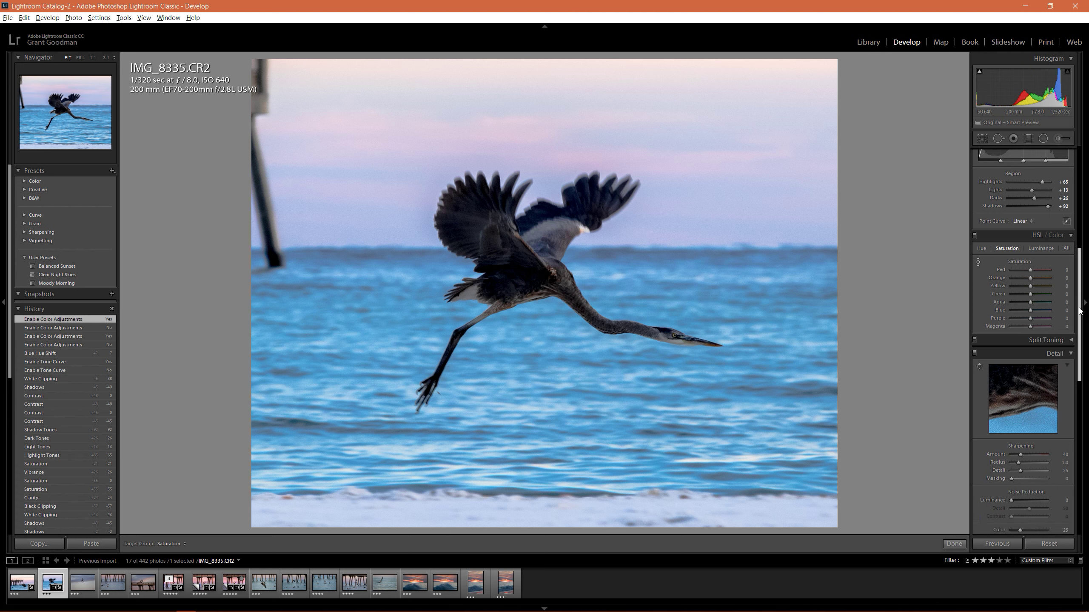
scroll(1033, 364, "down", 3)
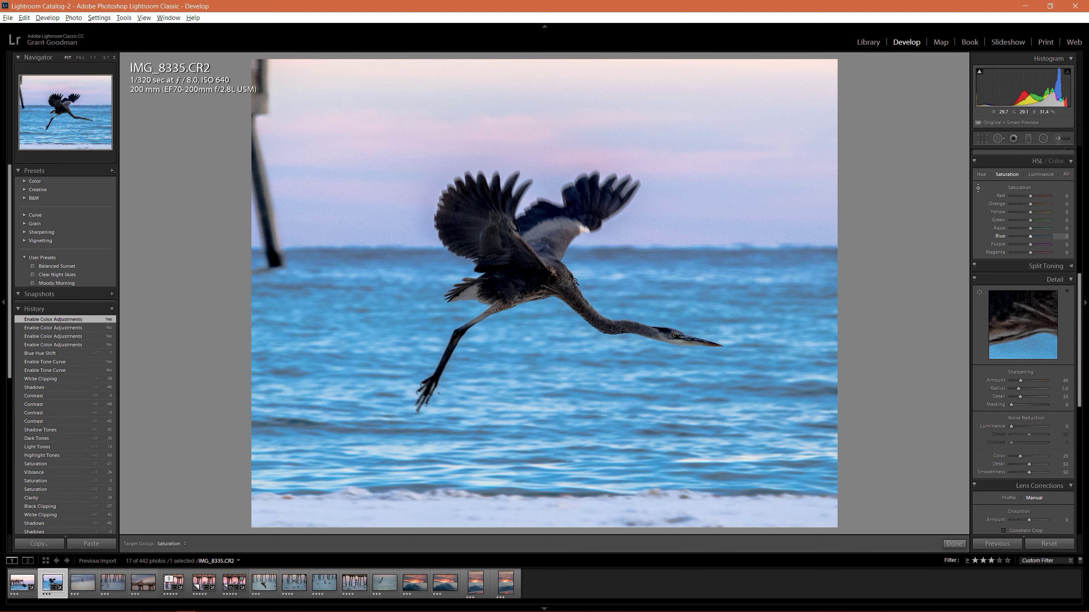
key("z")
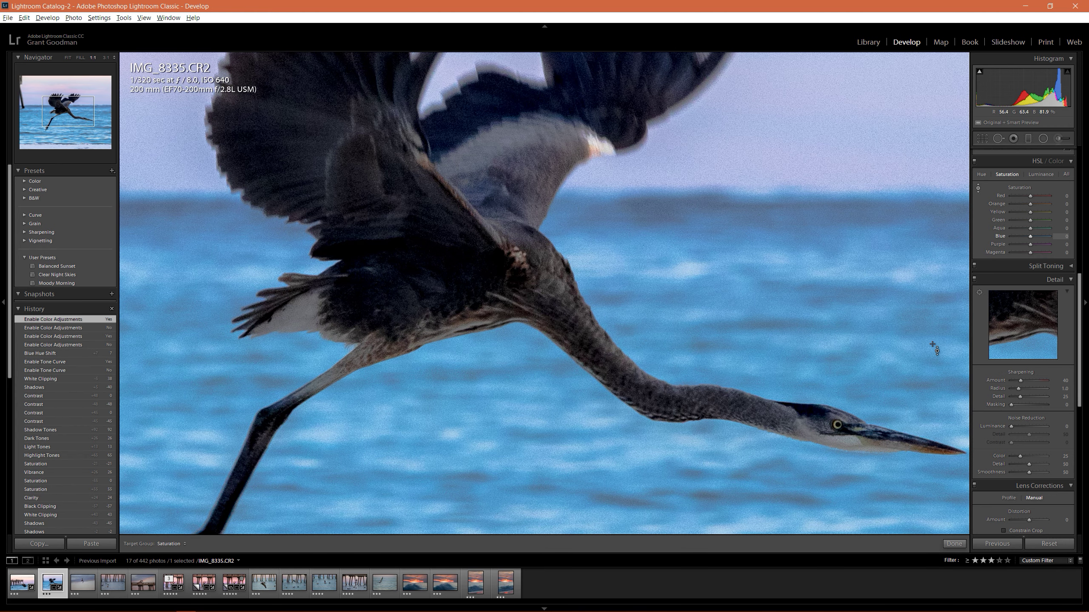
left_click(1011, 426)
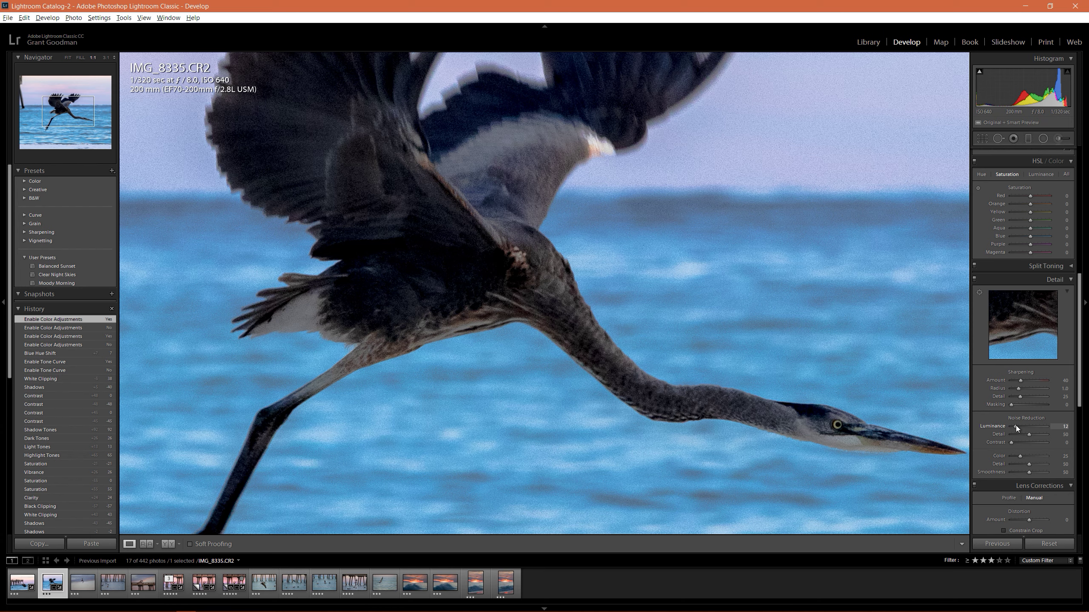
left_click_drag(1017, 425, 1019, 426)
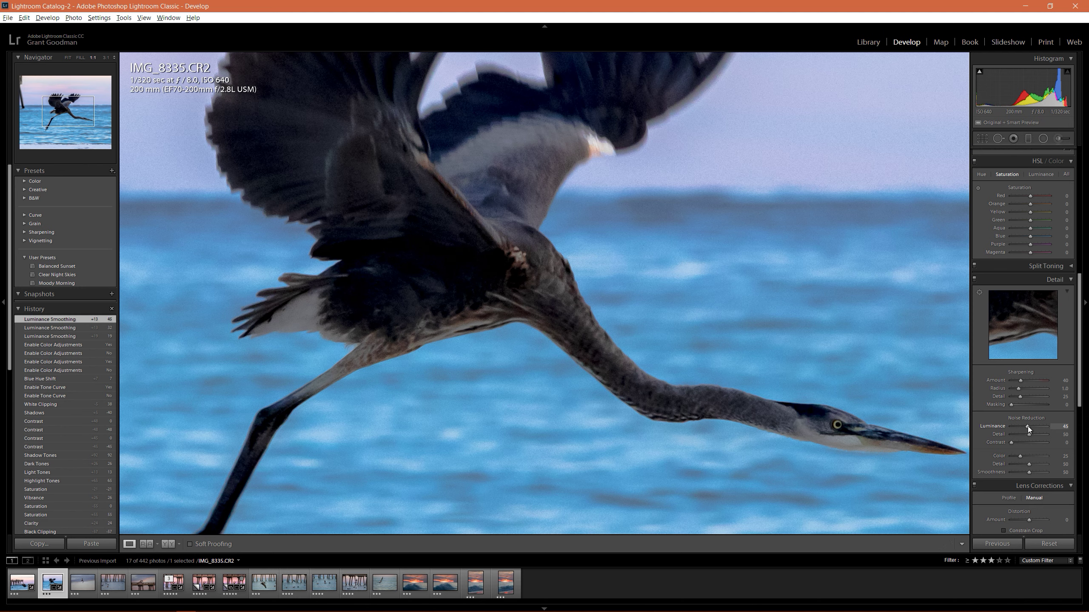
Step: Turn the Detail adjustments off and back on repeatedly to compare the noise reduction on the photo
left_click(974, 279)
left_click(974, 279)
left_click(974, 279)
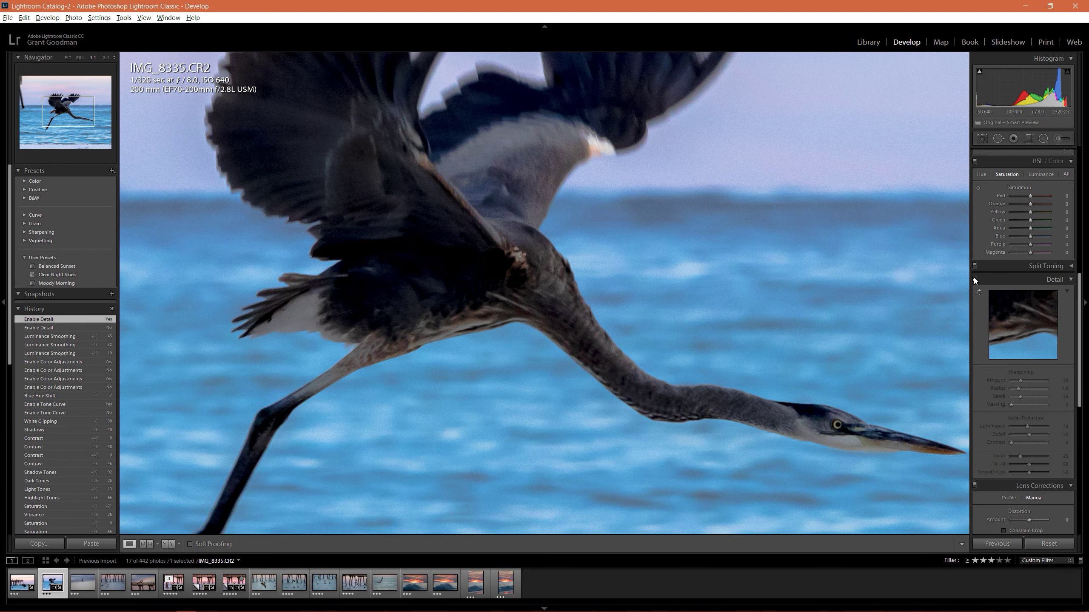
left_click(974, 279)
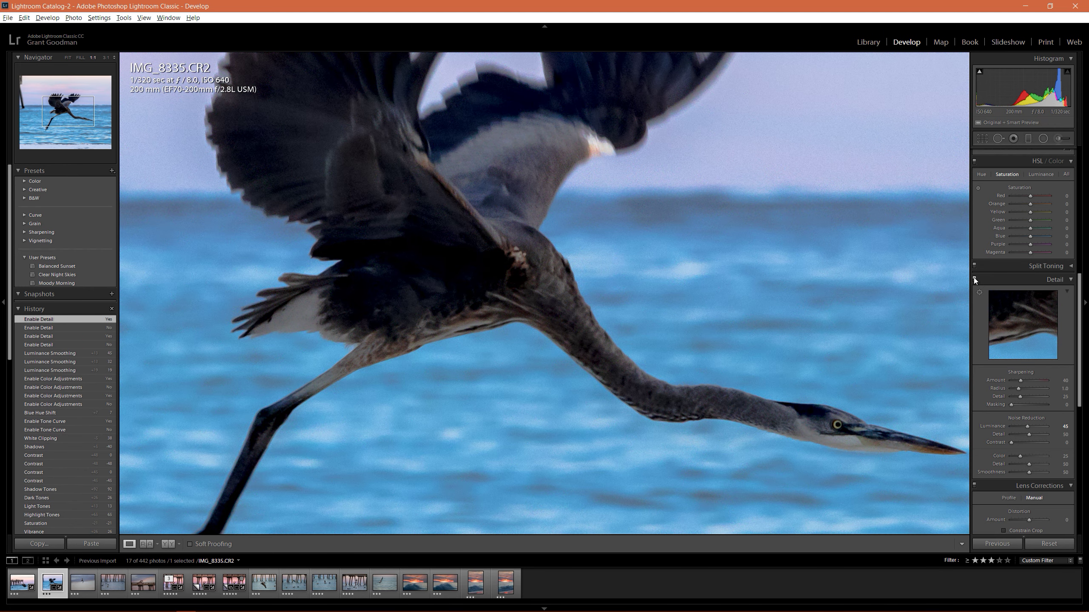
left_click(973, 279)
left_click(974, 279)
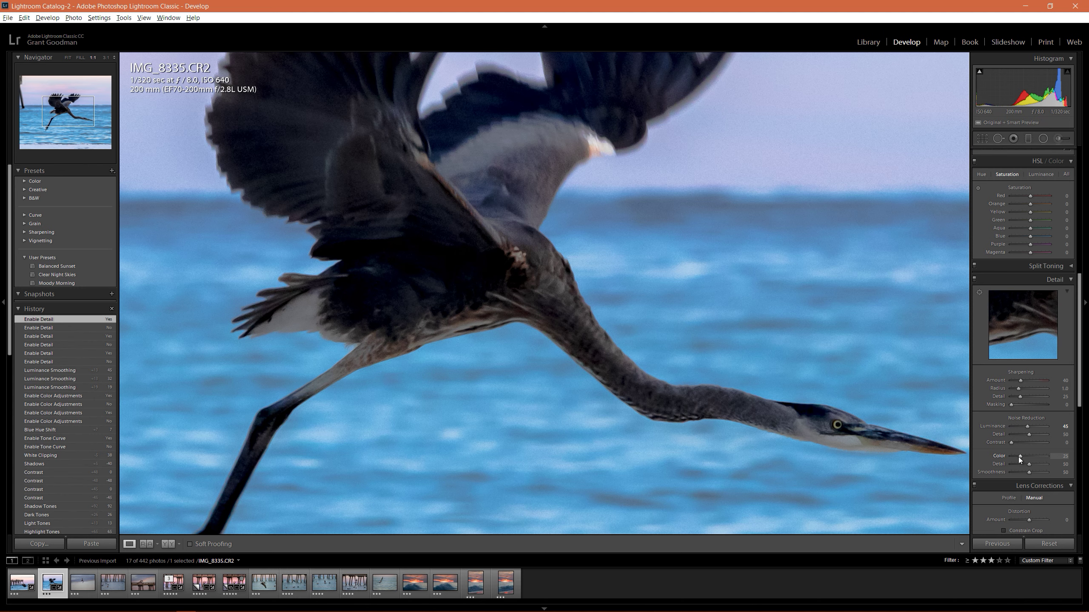
Step: Try Color noise reduction at 100 with Luminance at 0, compare Detail off and on, and settle on Color 73 and Luminance 44
left_click_drag(1019, 456, 1057, 459)
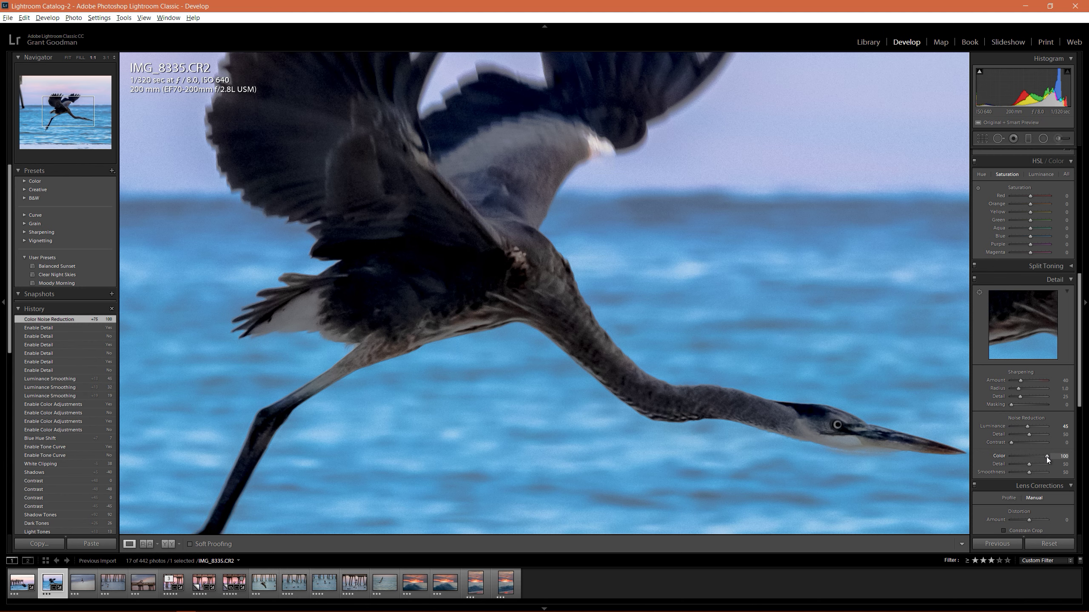
double_click(1027, 426)
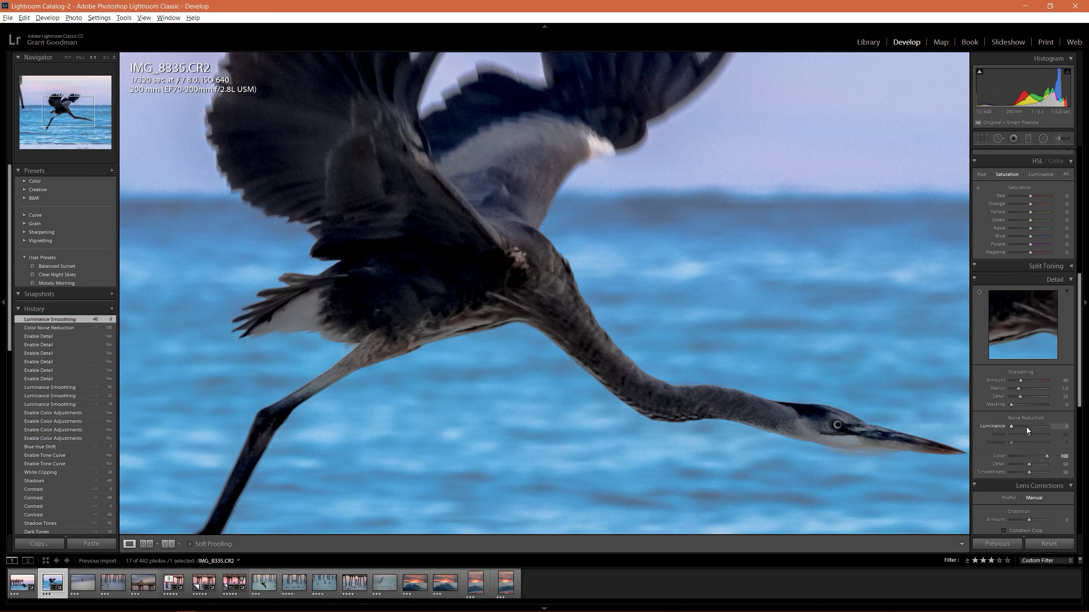
left_click(974, 278)
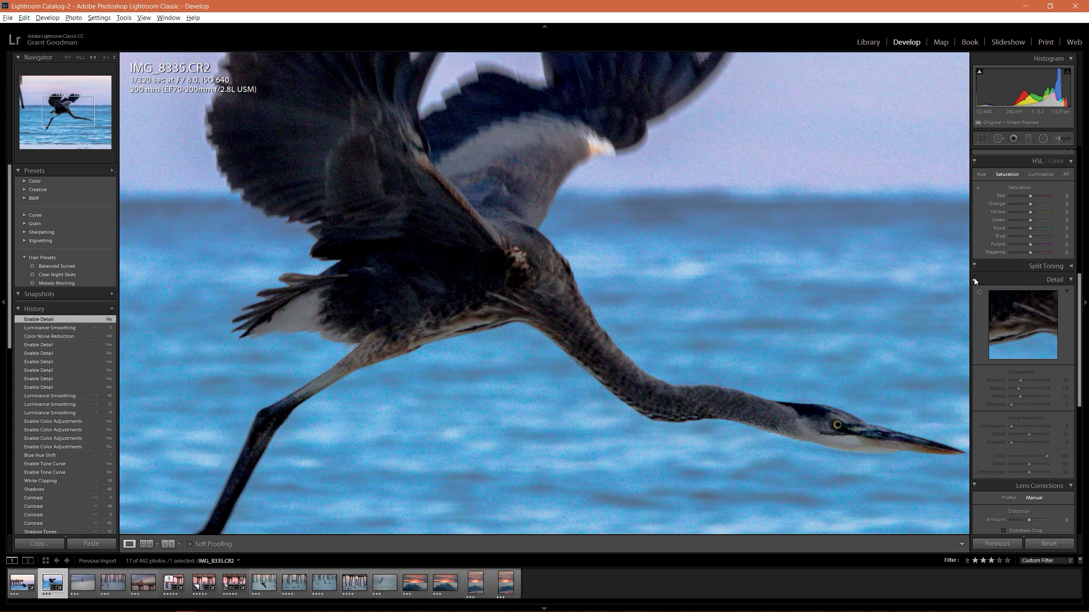
left_click(974, 279)
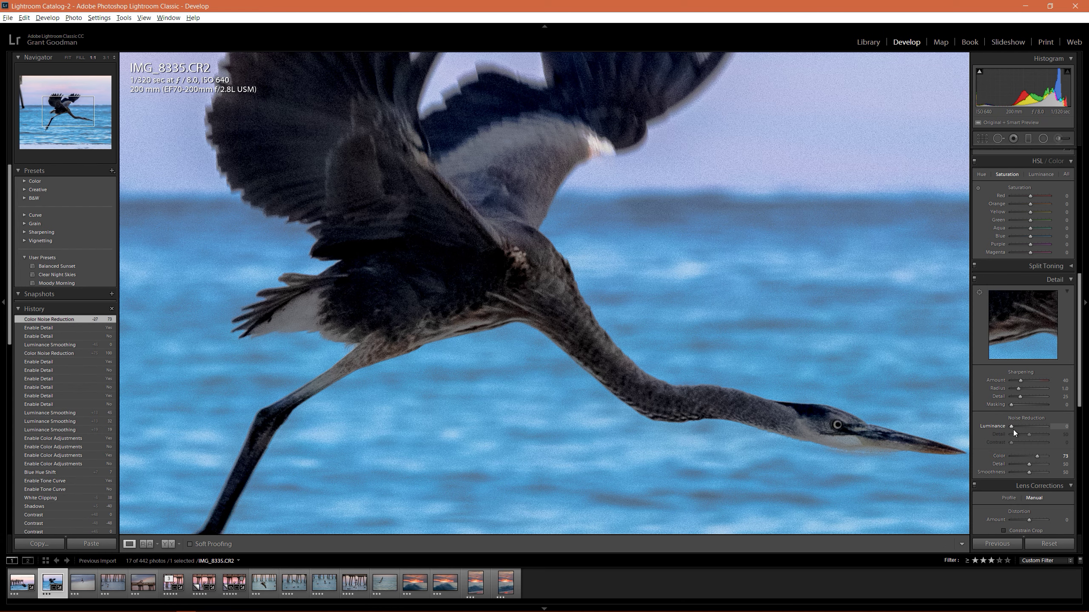
left_click_drag(1027, 425, 1029, 425)
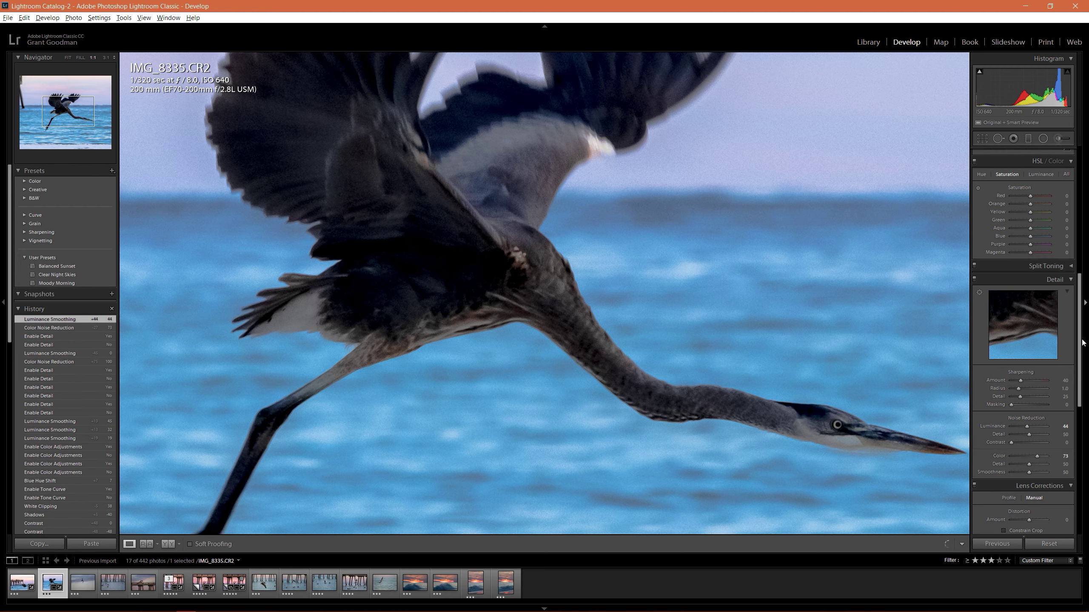
key("z")
Step: Enable Remove Chromatic Aberration and Profile Corrections in the lens corrections
scroll(1011, 325, "down", 5)
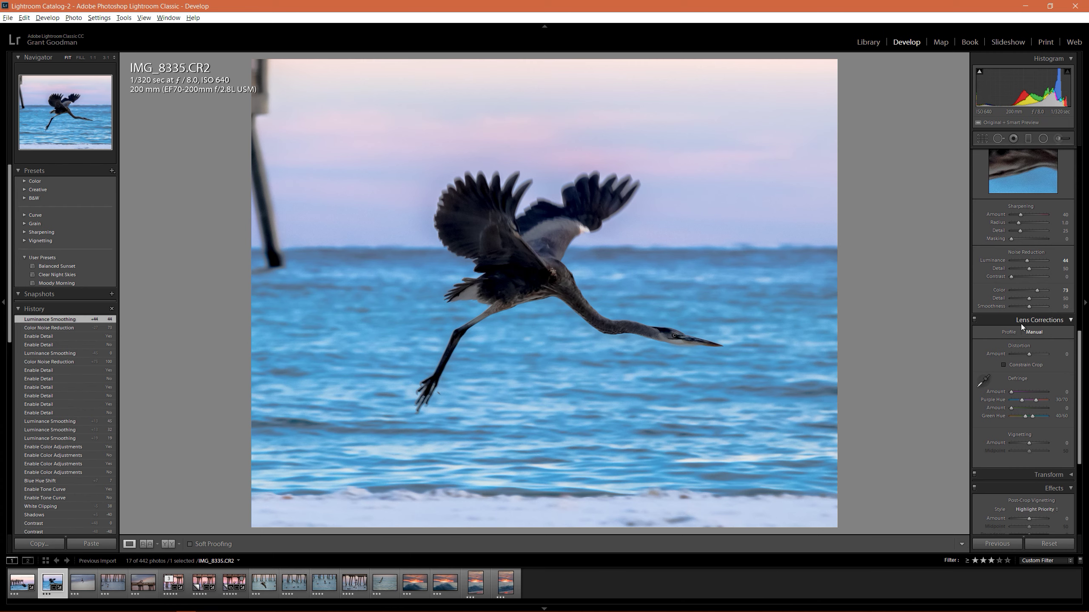
left_click(1008, 333)
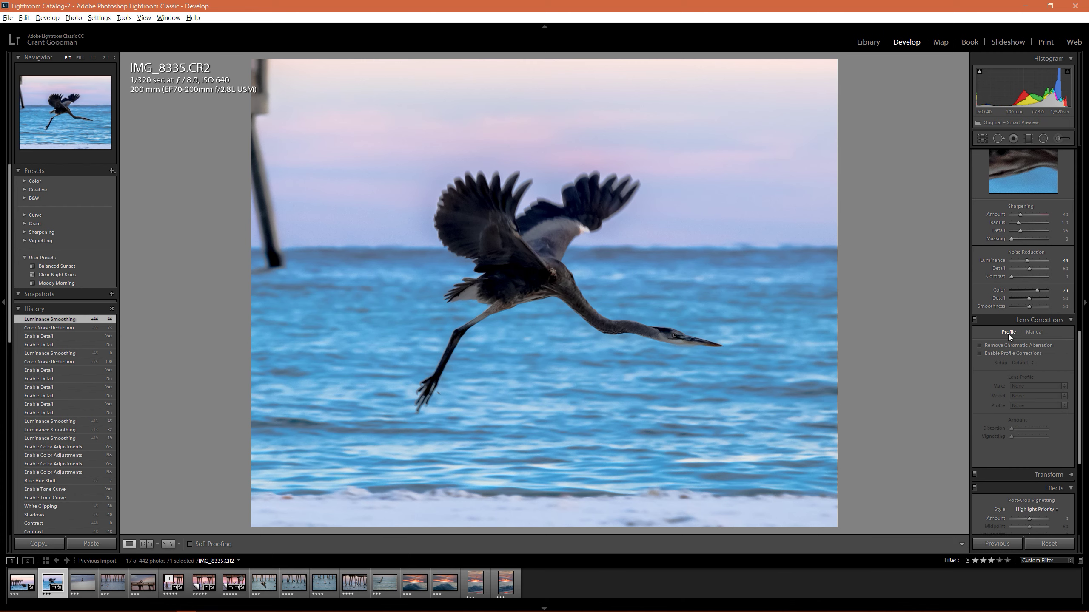
left_click(979, 345)
left_click(978, 354)
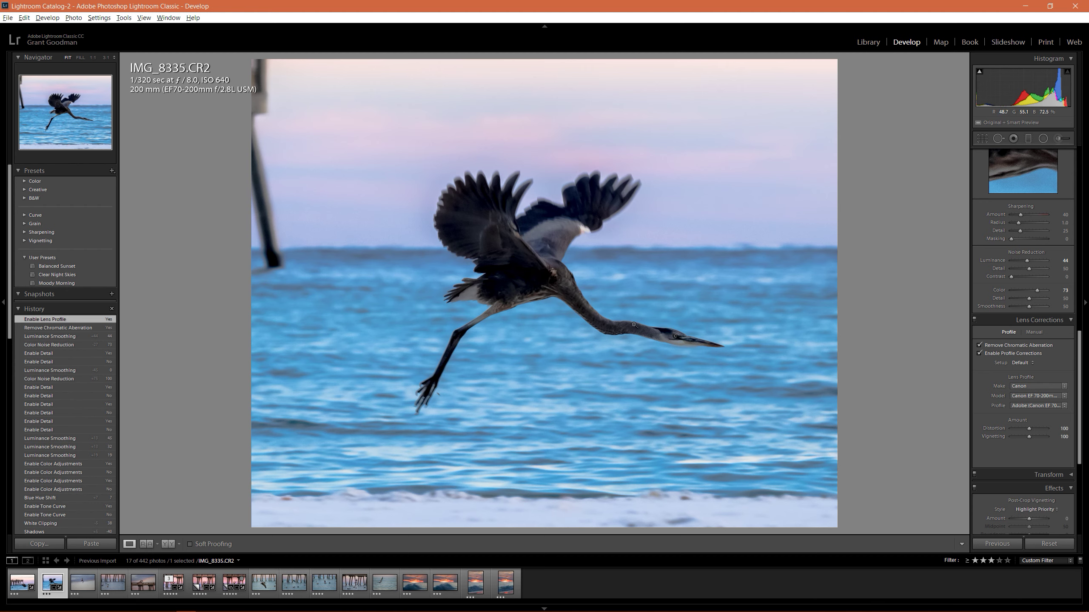
Step: Examine the heron's wing edges at 1:1 for color fringing and review the Profile, manual Defringe and remaining Develop settings
left_click(453, 185)
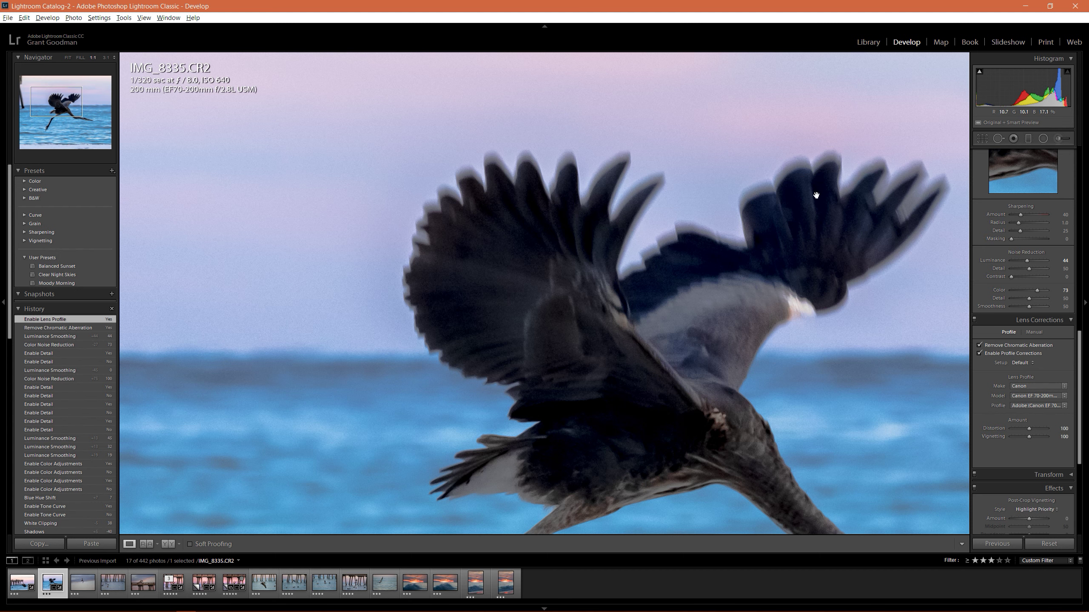
left_click(1039, 332)
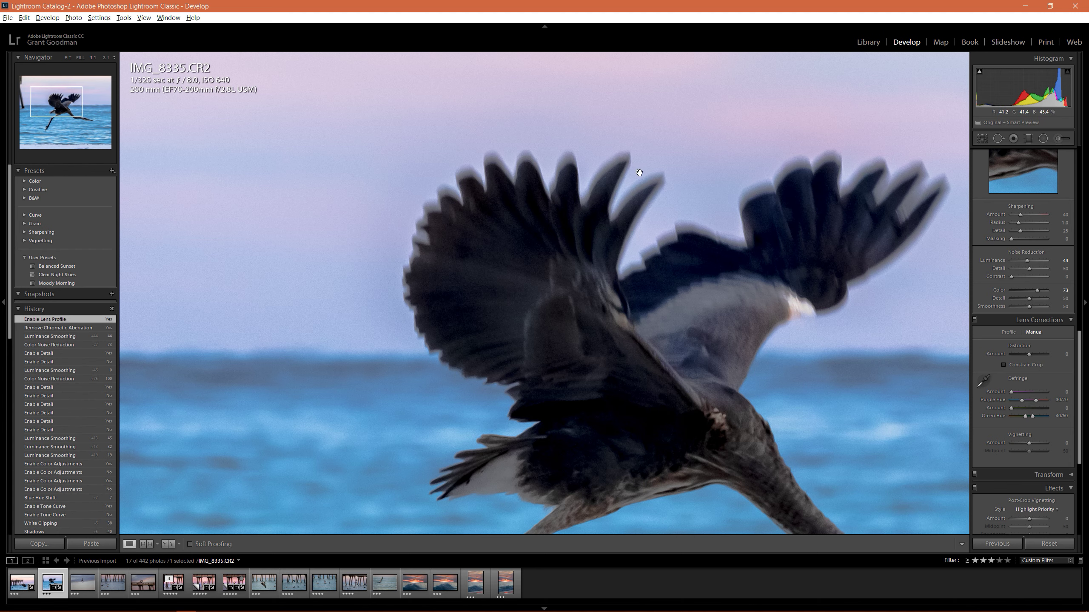
left_click(1006, 331)
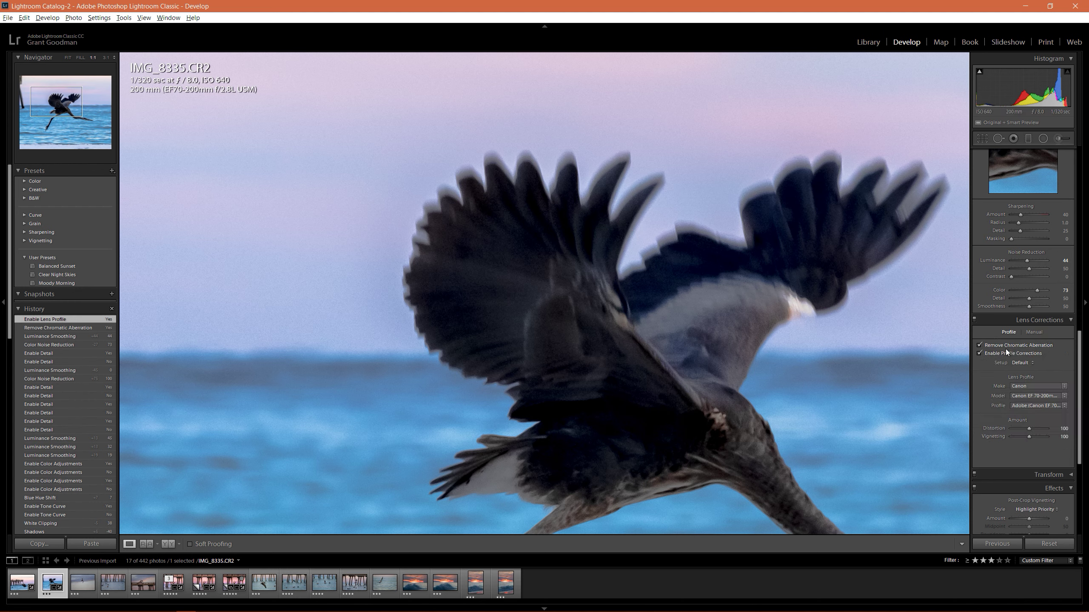
left_click(1038, 332)
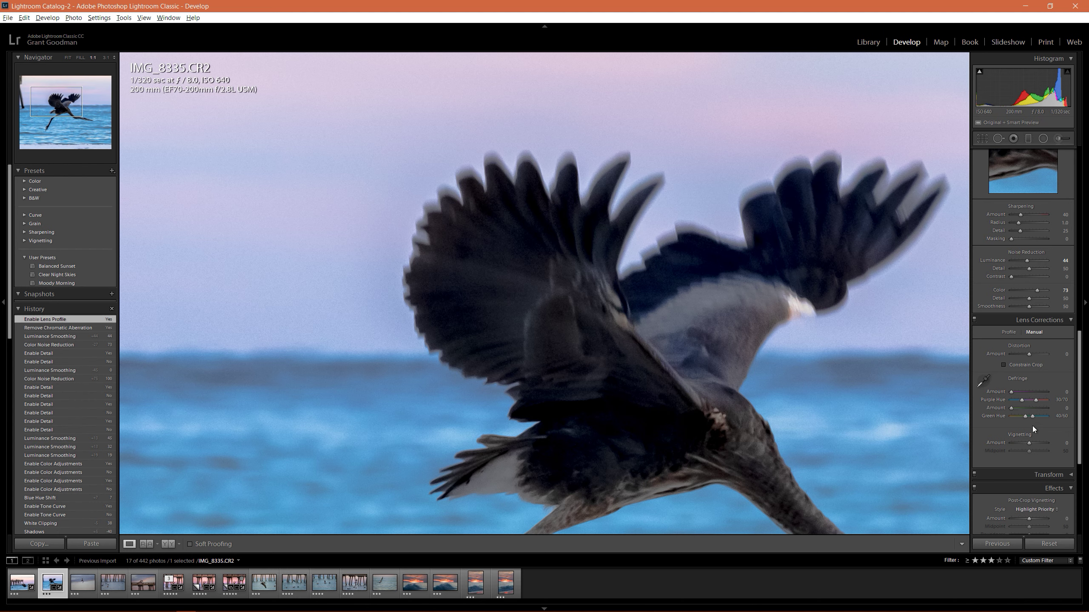
left_click(1008, 332)
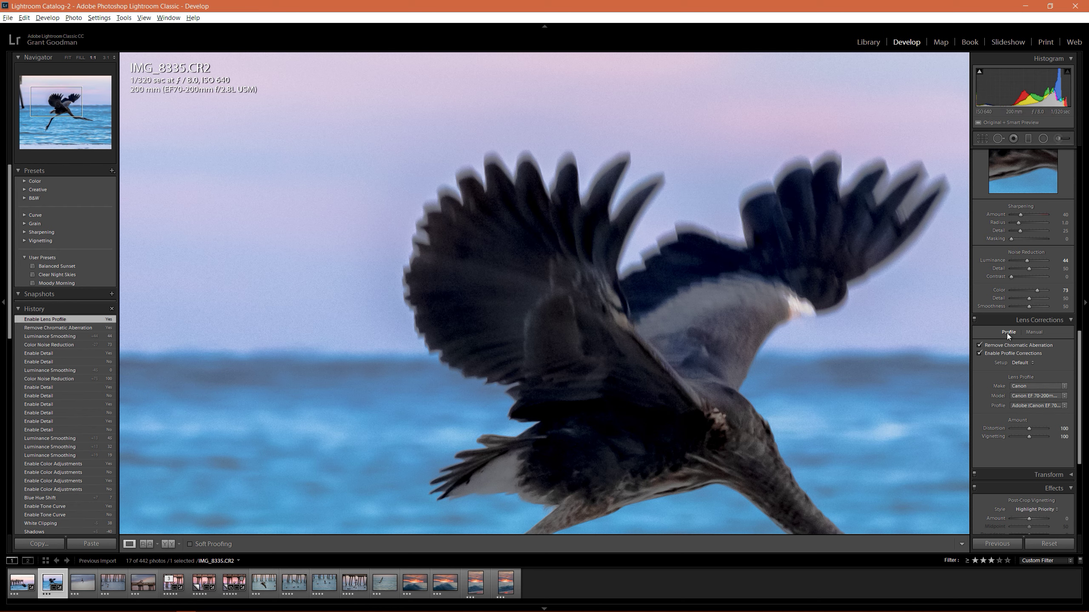
scroll(1010, 337, "down", 3)
left_click(1018, 346)
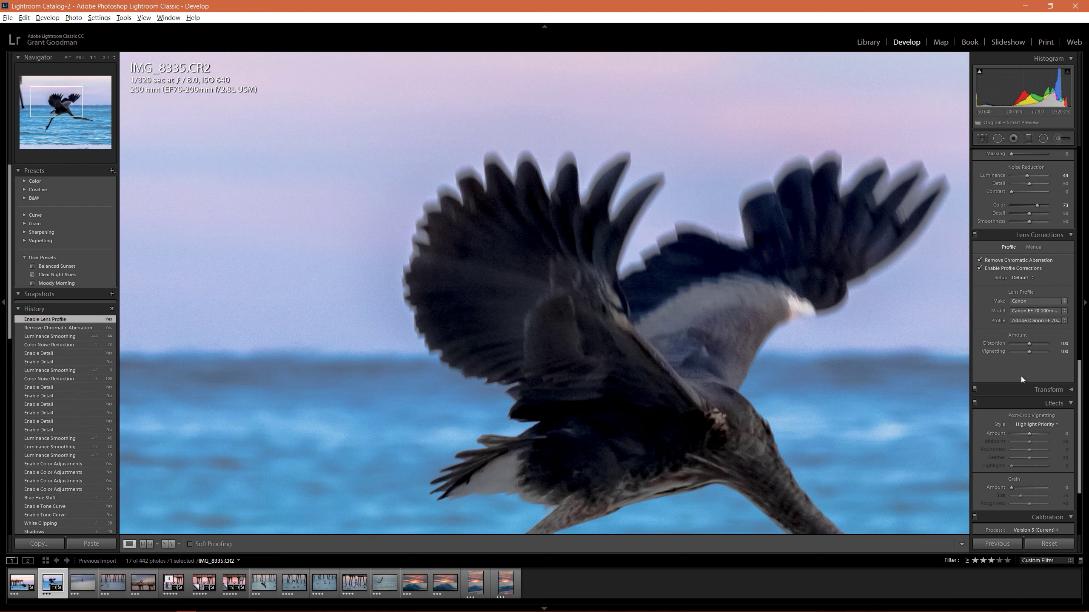
scroll(1019, 376, "down", 3)
left_click_drag(1079, 433, 1087, 189)
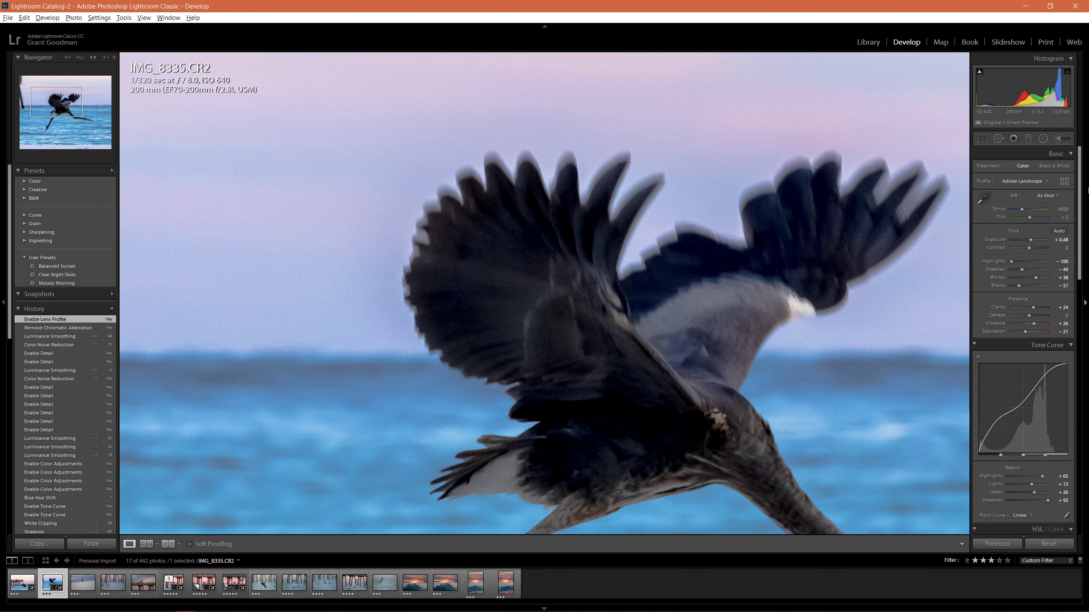
Step: Try healing the dark speck beside the heron's foot with Spot Removal at size 13 and an adjusted source, then undo the repair
left_click(619, 328)
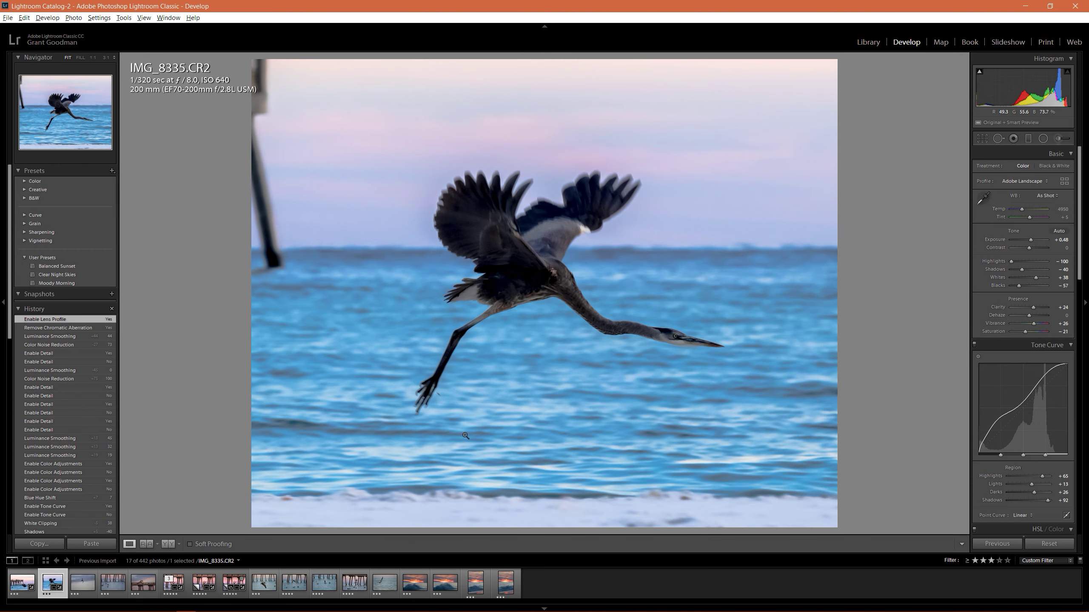
left_click(441, 398)
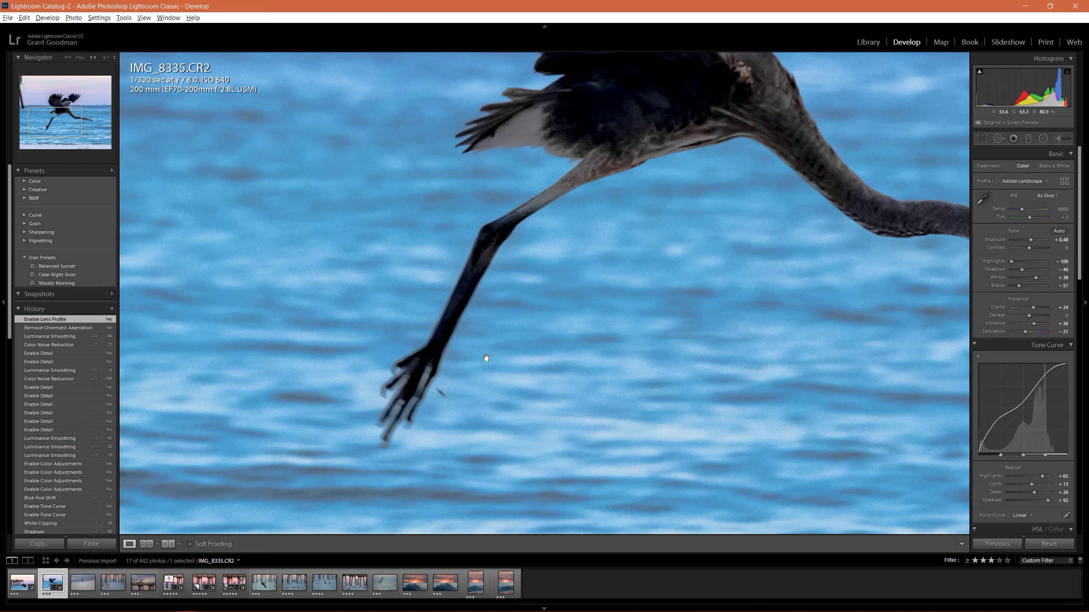
left_click(997, 139)
scroll(536, 368, "down", 5)
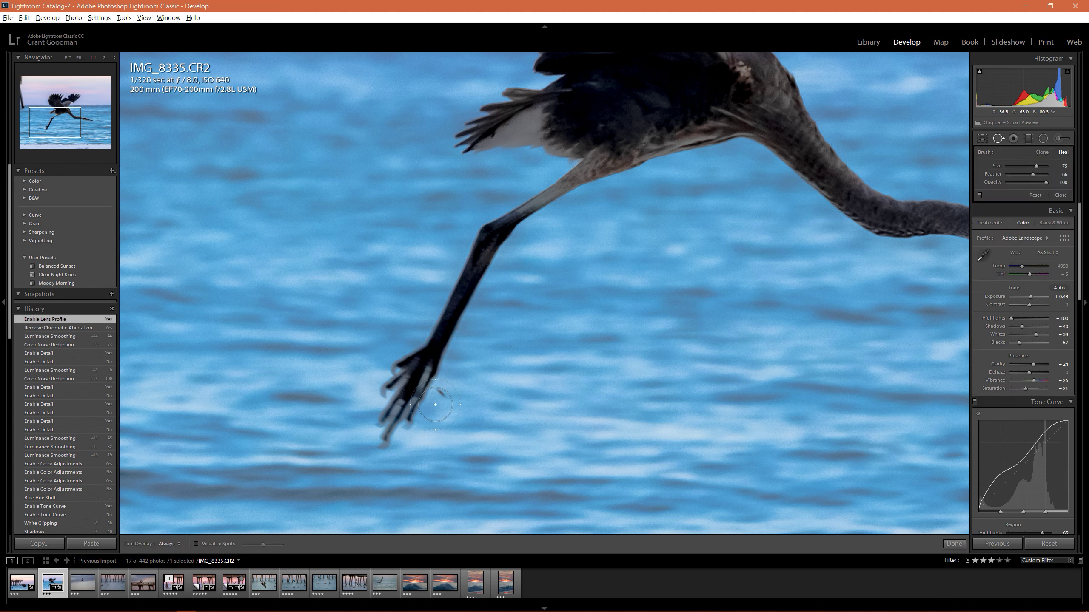
scroll(440, 400, "down", 4)
left_click_drag(436, 390, 443, 395)
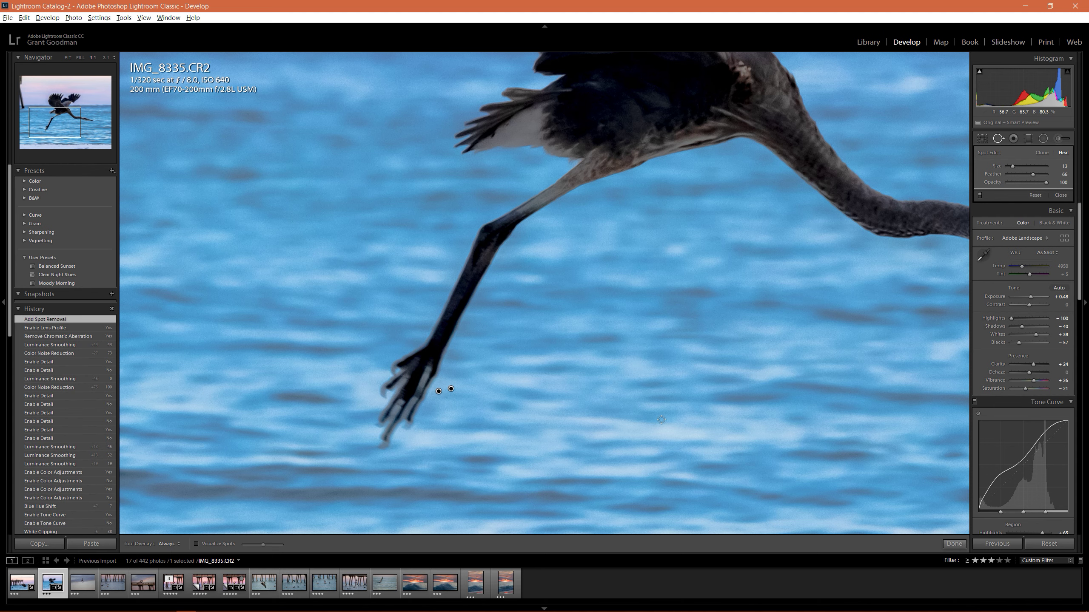
left_click(451, 388)
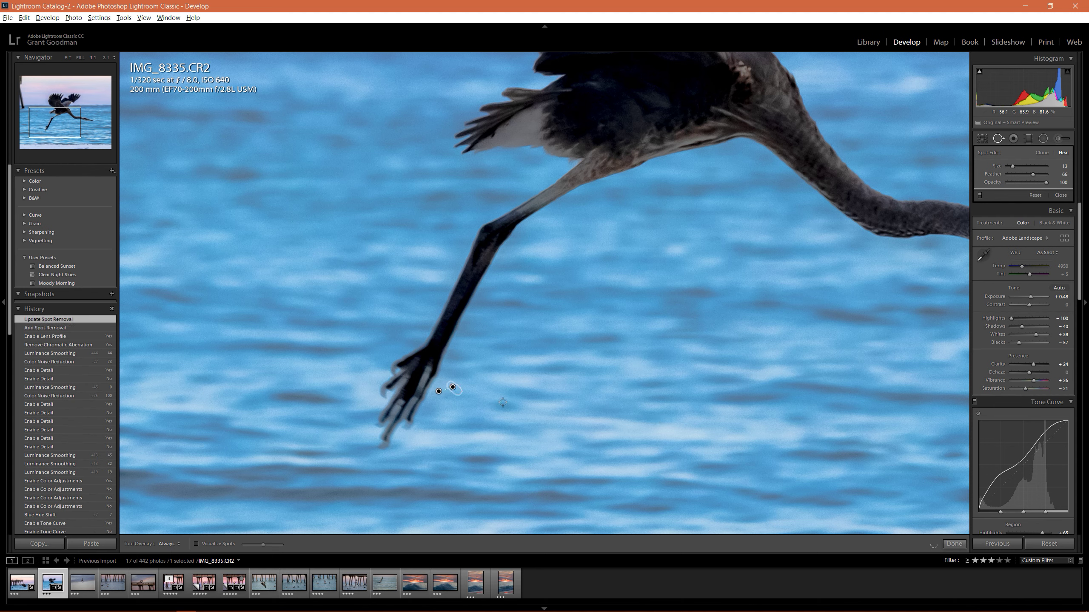
key("ctrl+z")
key("ctrl+z")
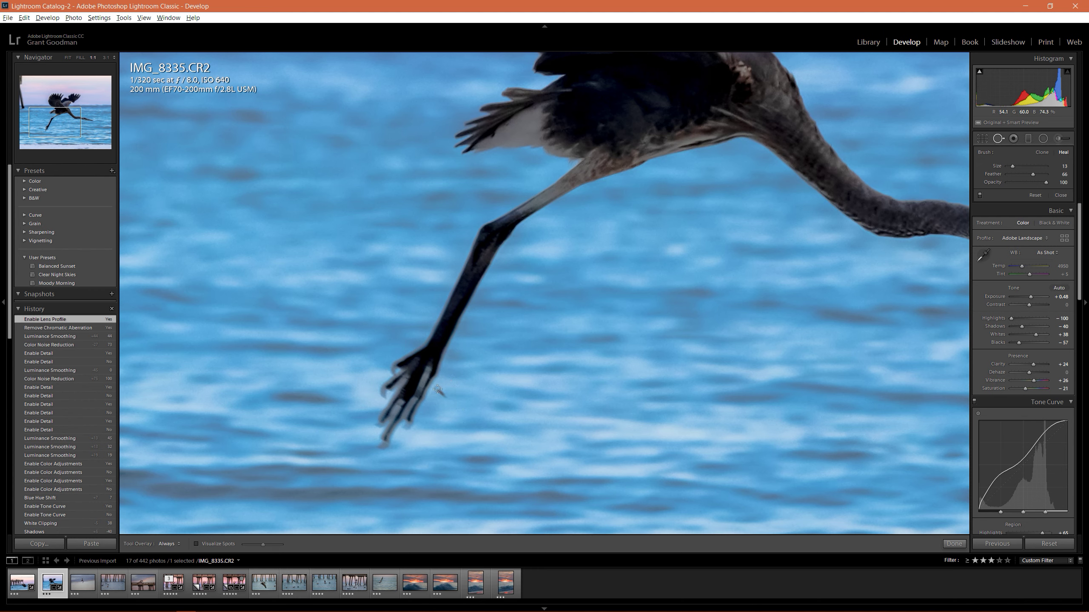
Step: Heal the dark speck beside the heron's foot with a short Spot Removal stroke at size 13 and finish the repair
left_click_drag(437, 389, 446, 397)
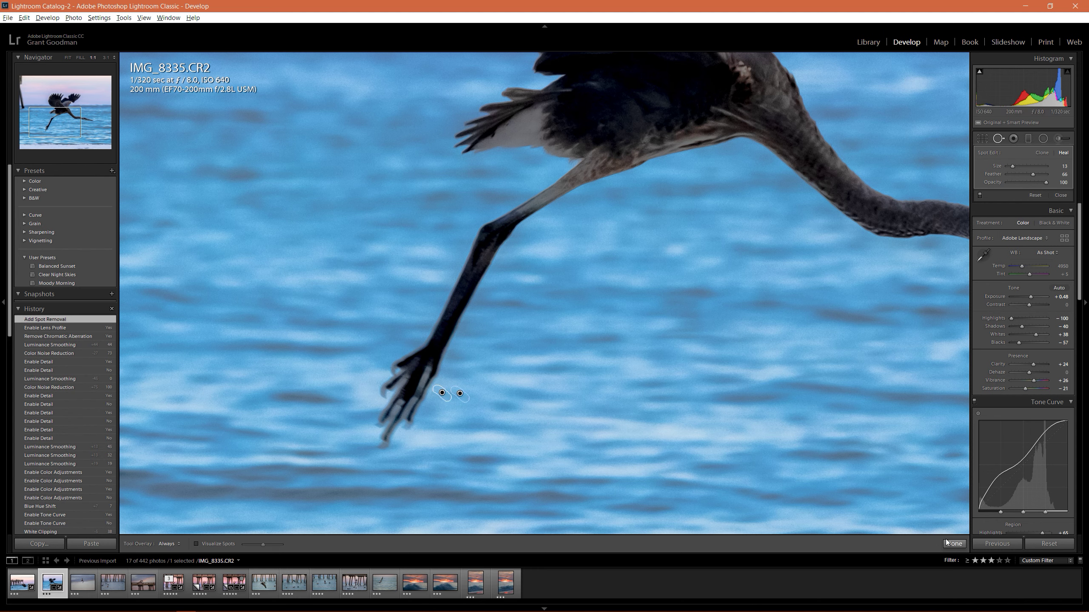
left_click(953, 544)
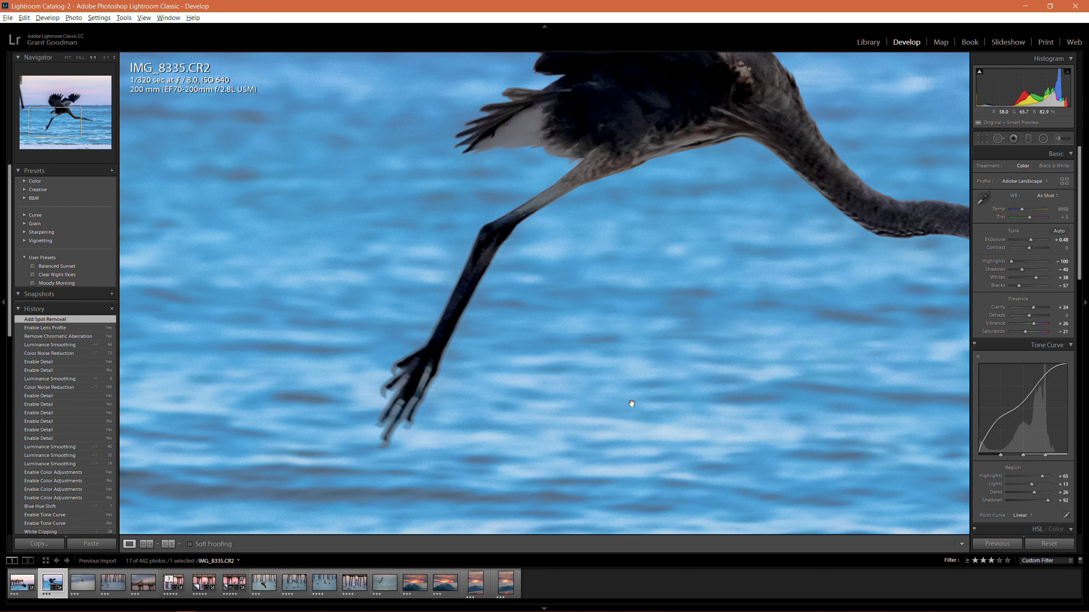
left_click(642, 381)
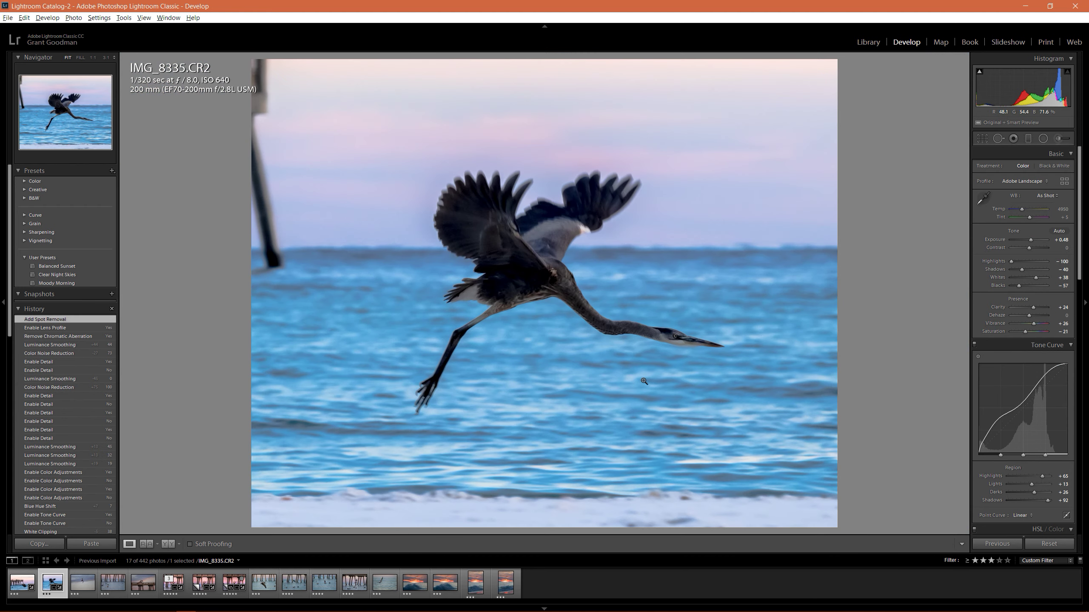
Step: Add a level graduated filter from the photo's upper edge to the horizon, check its mask overlay, and shift it down over the wings
left_click(1028, 139)
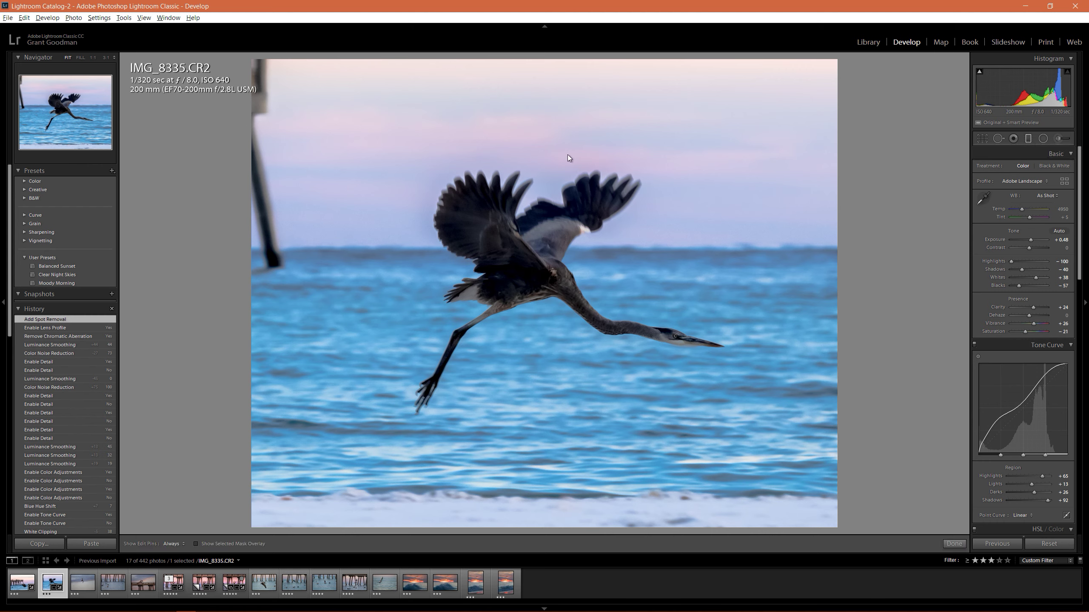
left_click_drag(540, 63, 541, 247)
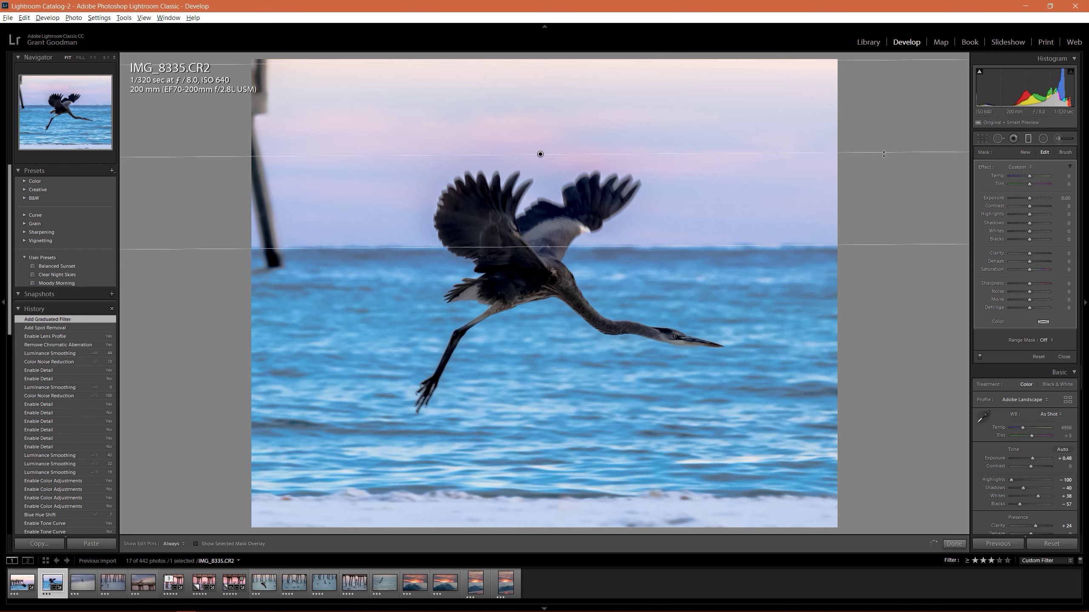
left_click_drag(884, 154, 885, 155)
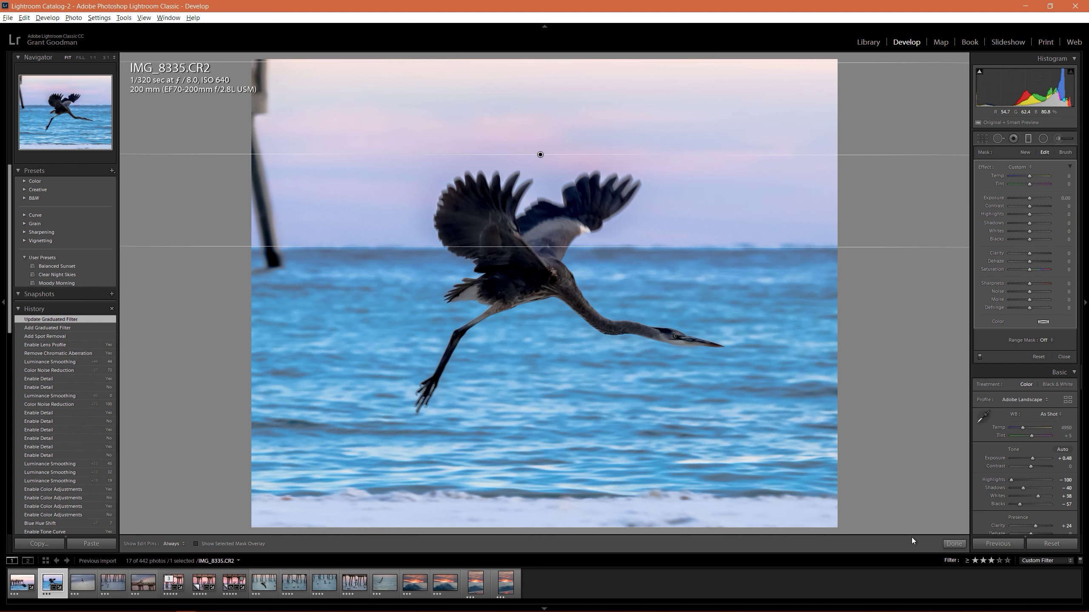
key("o")
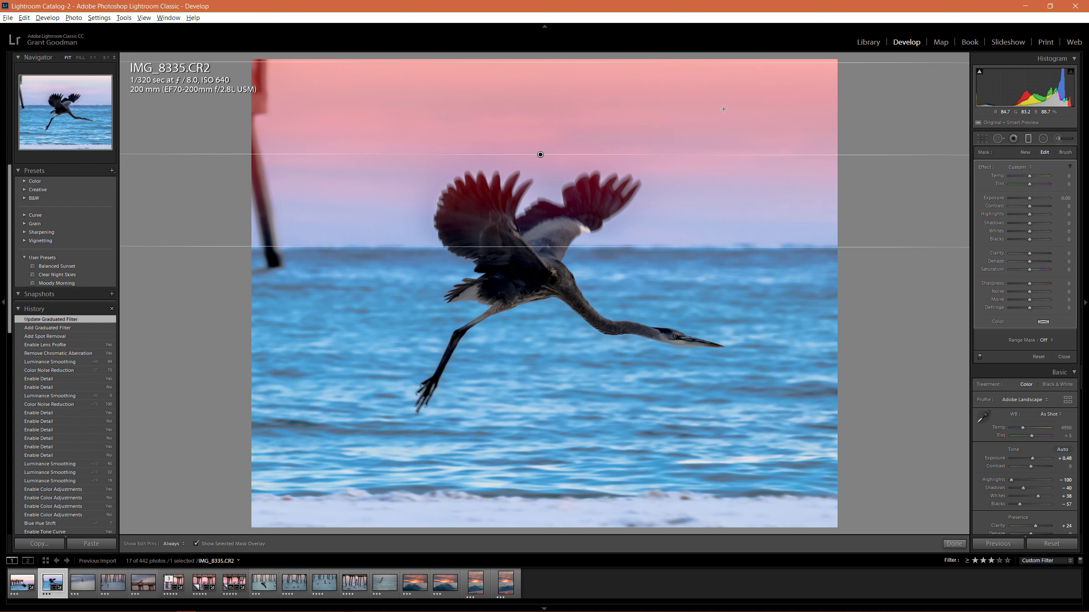
left_click_drag(539, 154, 537, 191)
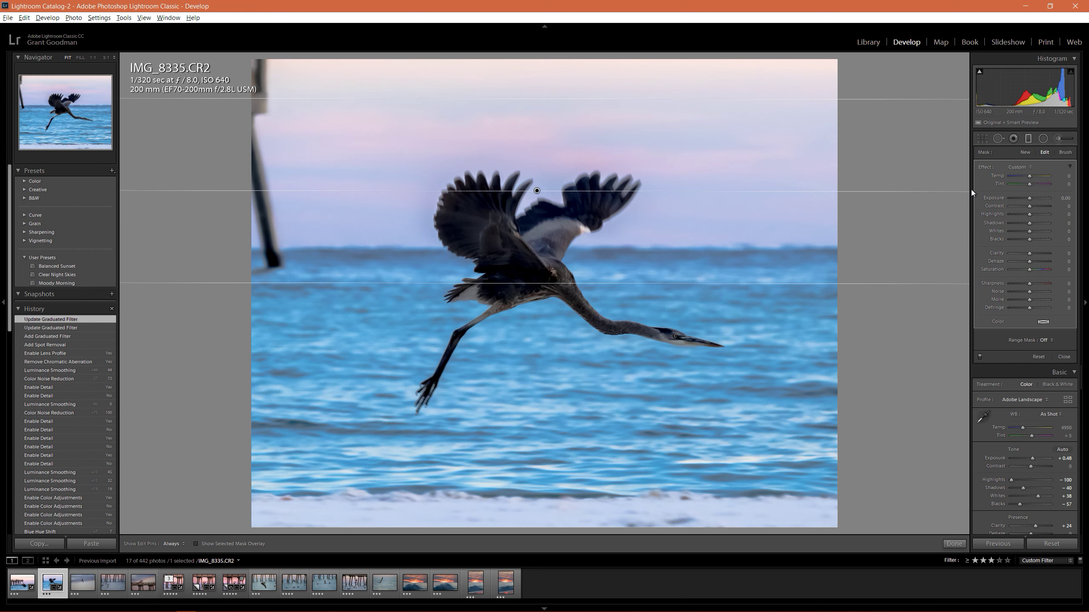
Step: Set the sky's graduated filter to Exposure -0.52, Saturation 33, Highlights -52 and Shadows 37
left_click_drag(1029, 200, 1026, 200)
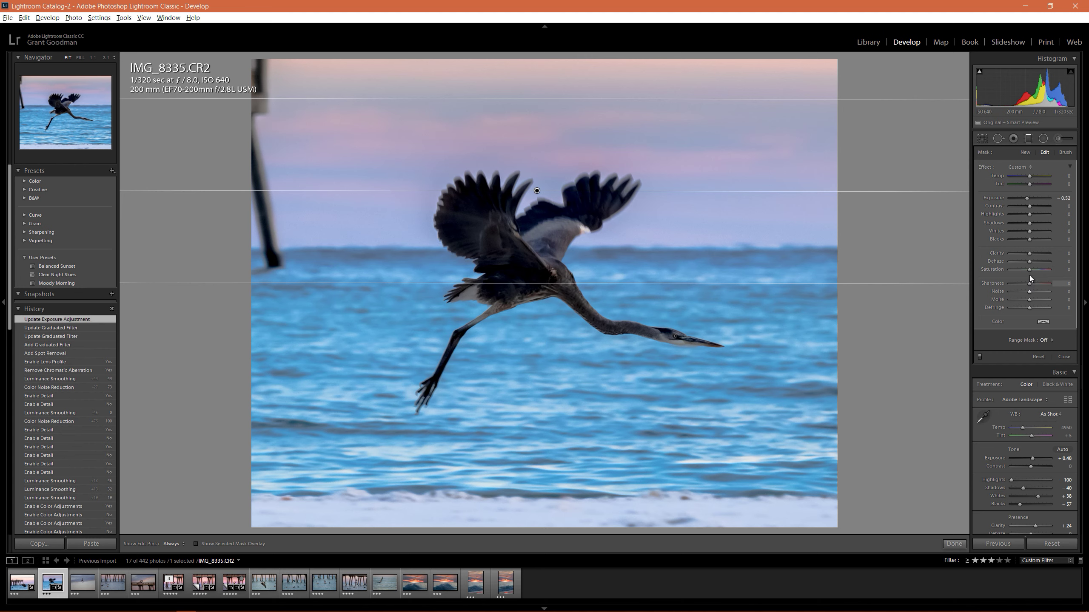
left_click_drag(1032, 269, 1036, 269)
mouse_move(1029, 215)
left_mouse_down()
mouse_move(1039, 215)
mouse_move(1018, 215)
left_mouse_up()
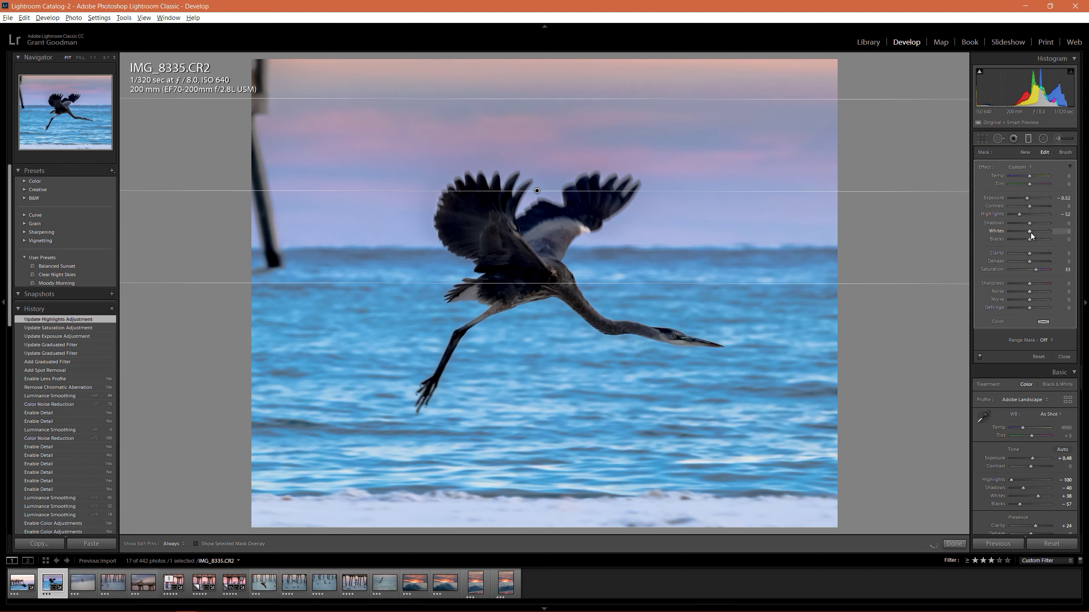
left_click_drag(1030, 223, 1035, 223)
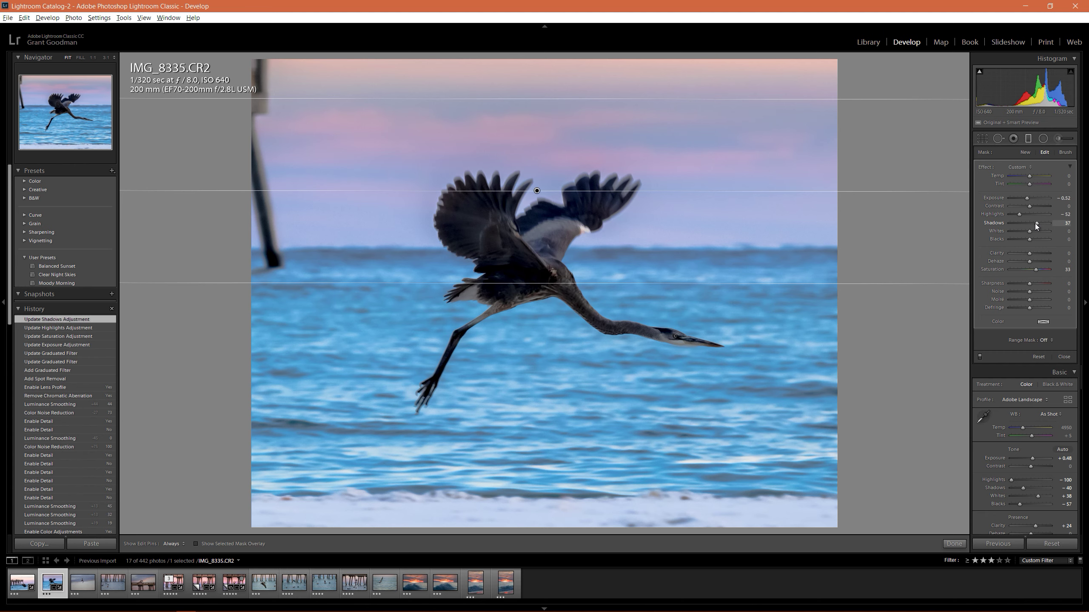
Step: Reposition the graduated filter so its centre line sits at the heron's upper wing tips, and finish the filter
left_click(537, 190)
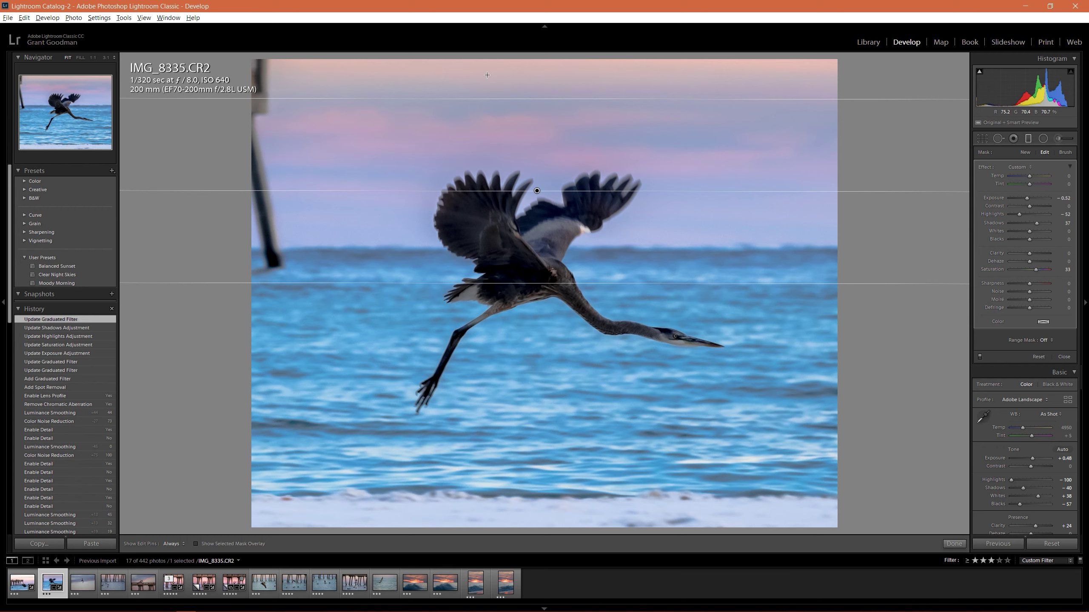
left_click_drag(537, 191, 536, 162)
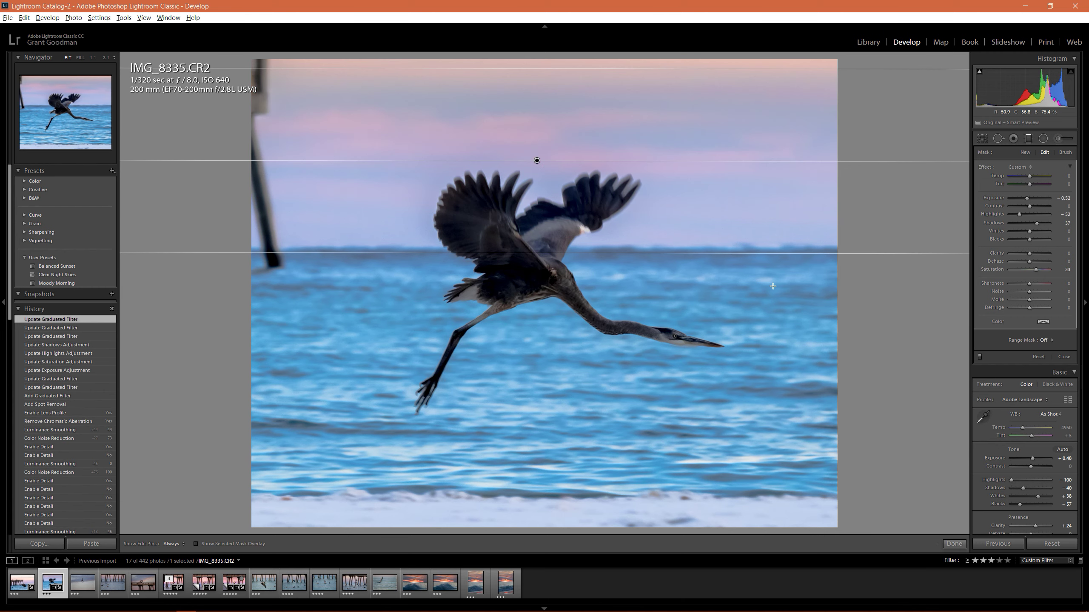
left_click_drag(537, 161, 537, 175)
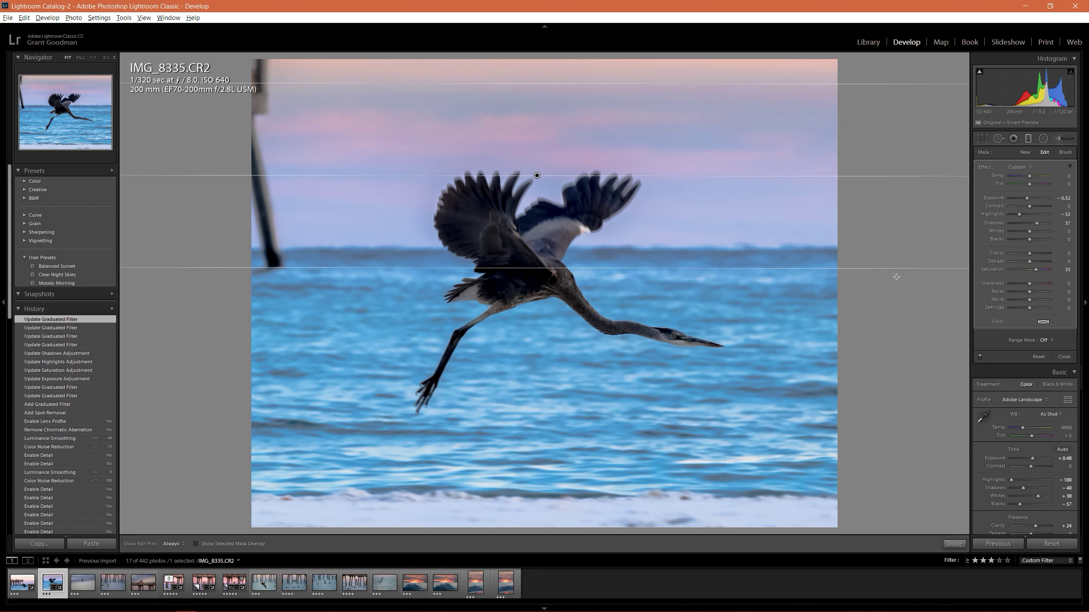
left_click(954, 544)
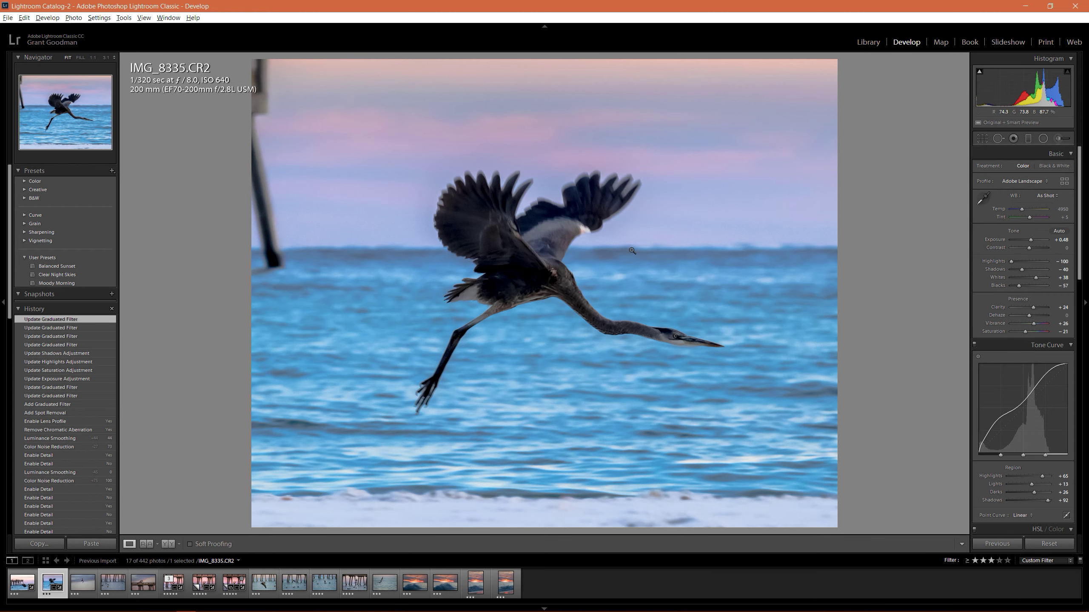
Step: Try erasing the graduated filter from the heron's wing with the filter's Erase brush at size 4.0, then undo the stroke
left_click(492, 205)
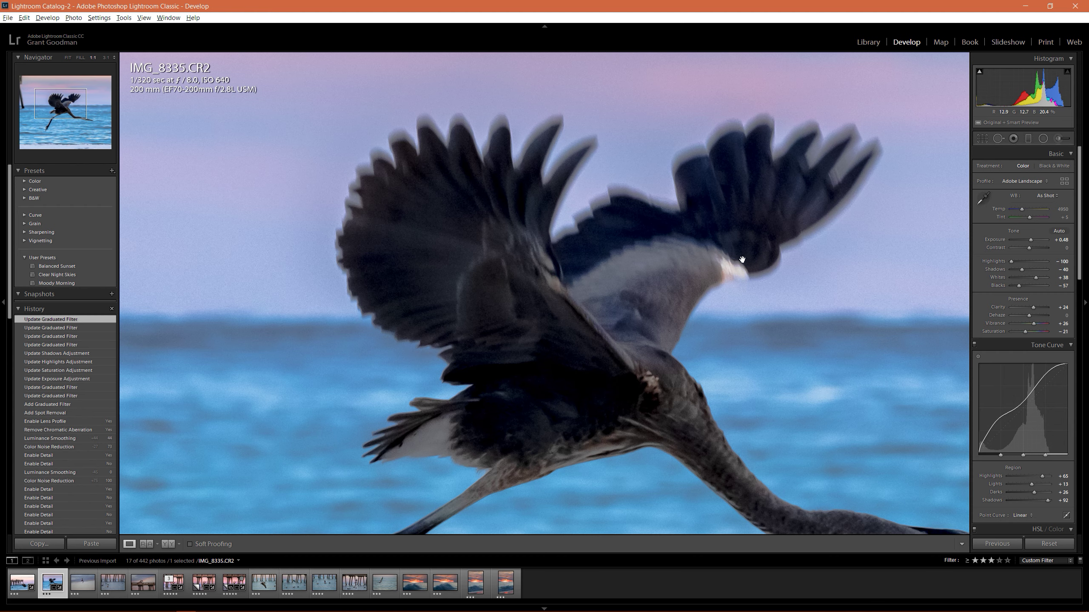
left_click(695, 245)
left_click(1029, 139)
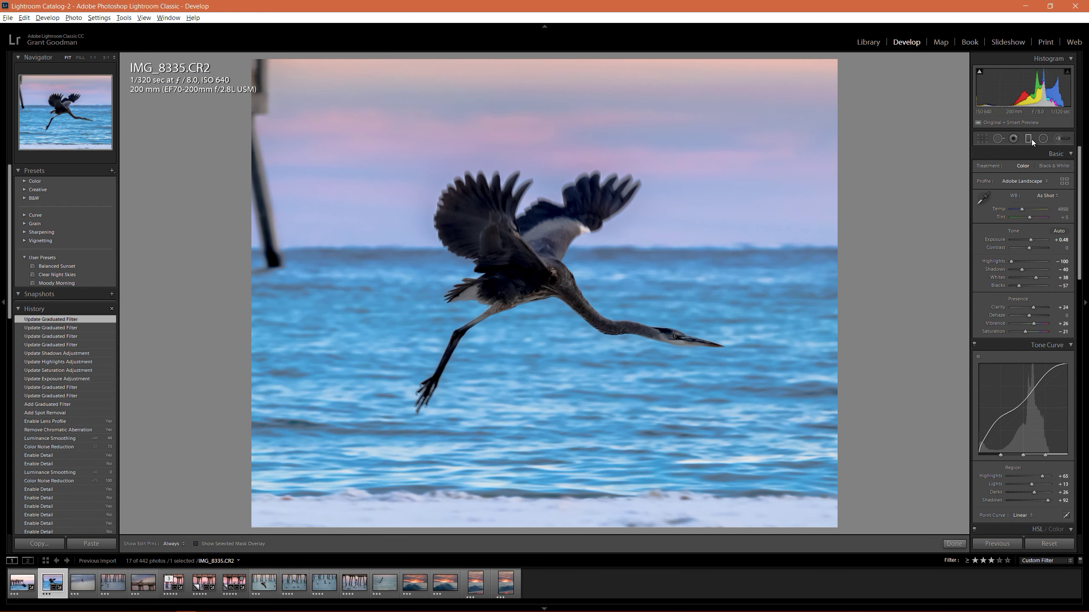
left_click(536, 175)
key("alt")
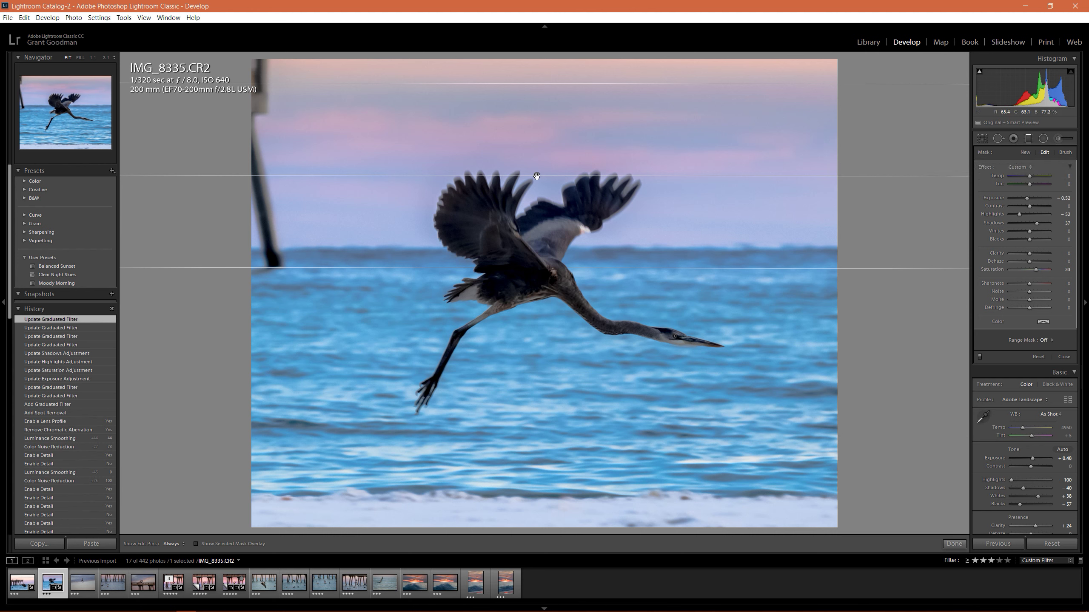
left_click(536, 175)
left_click(1066, 153)
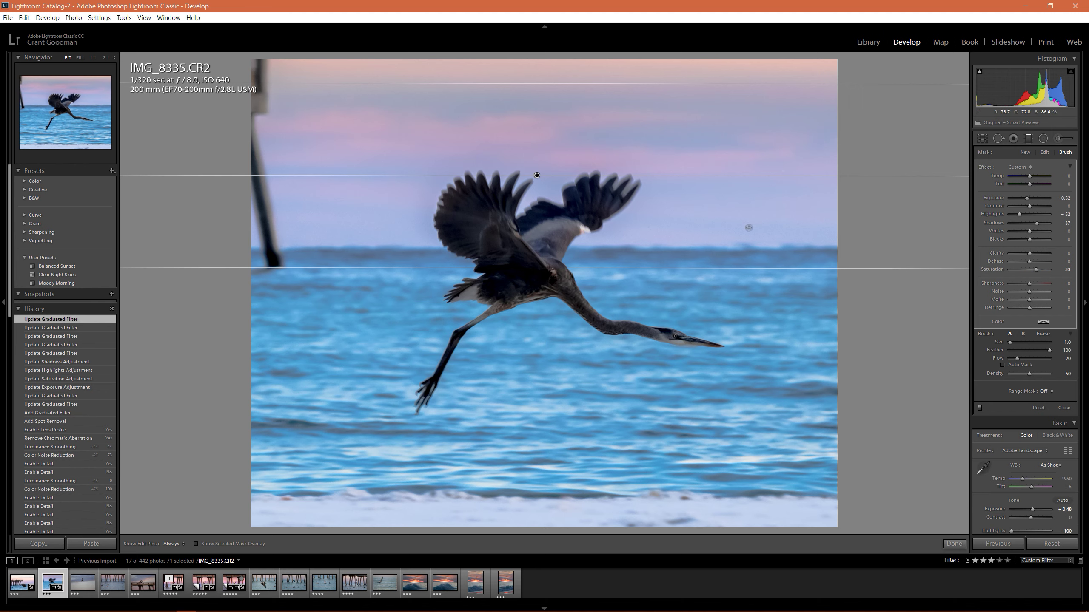
key("alt")
key("h")
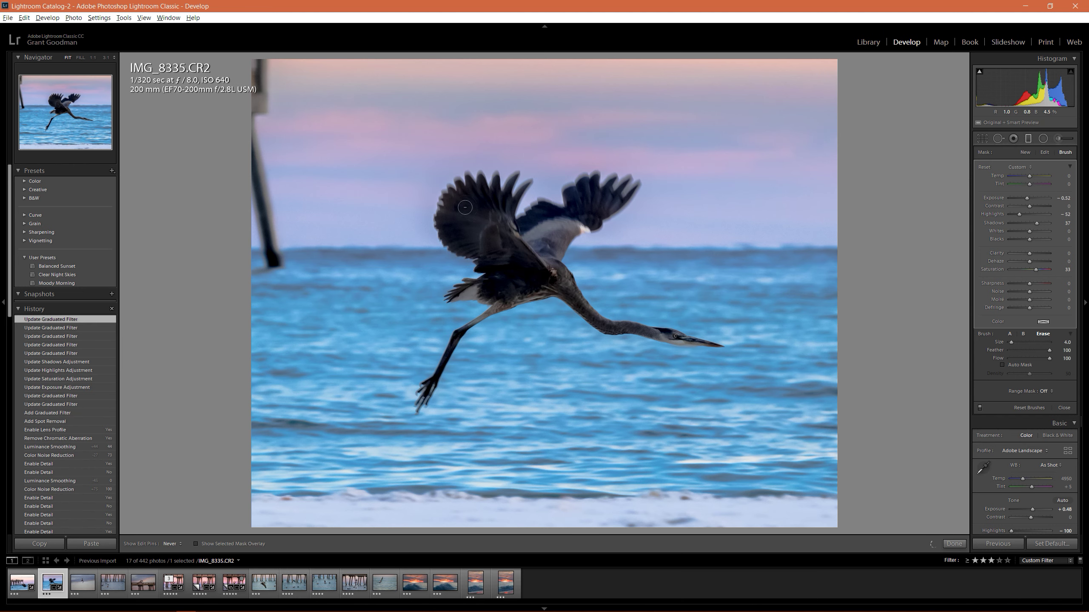
left_click_drag(483, 211, 498, 238)
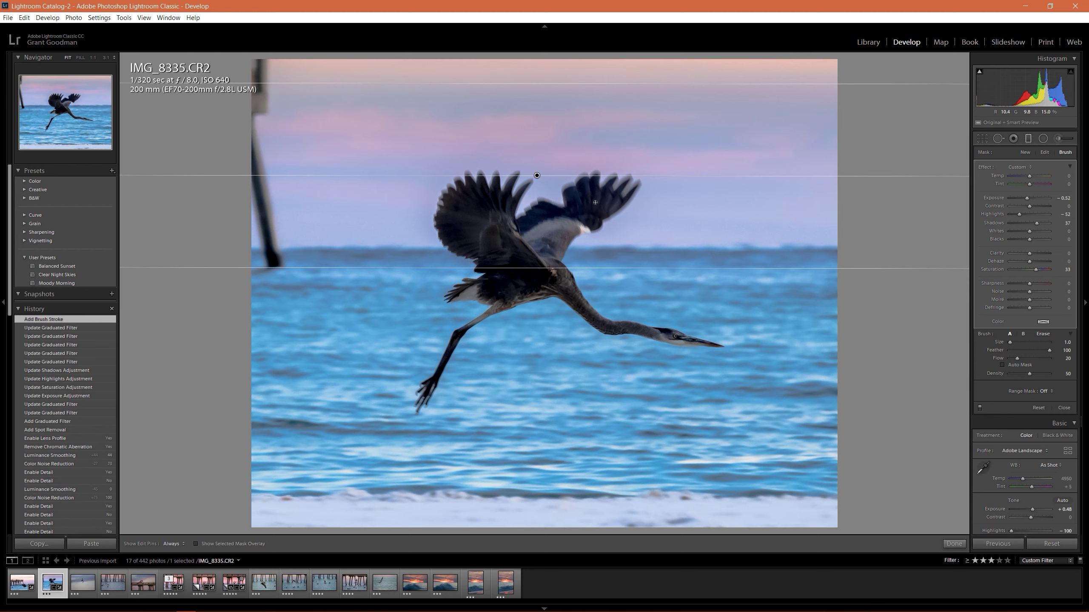
left_click(593, 186)
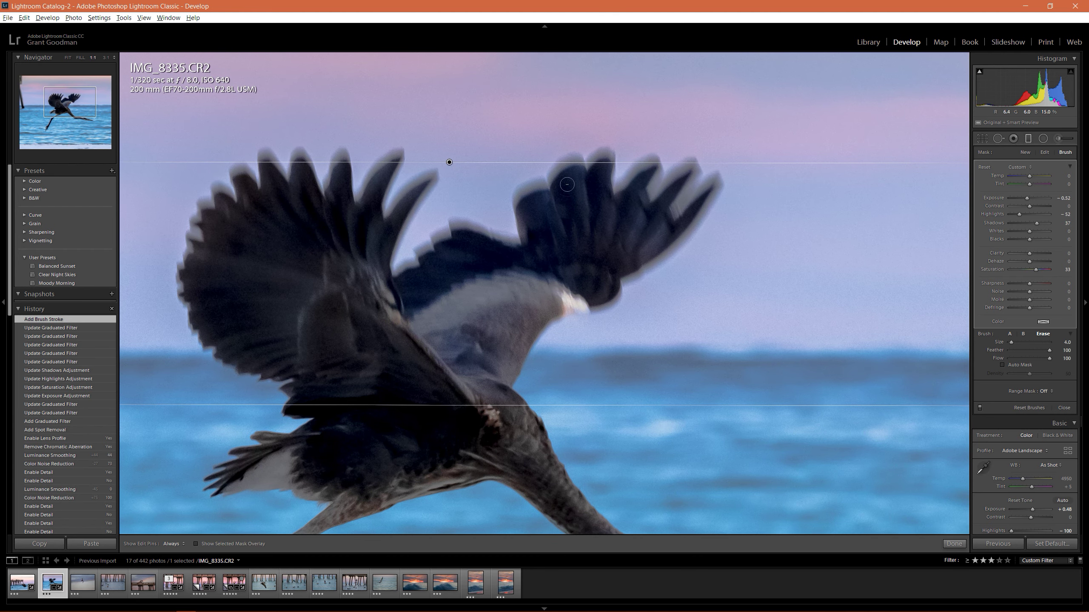
key("ctrl+z")
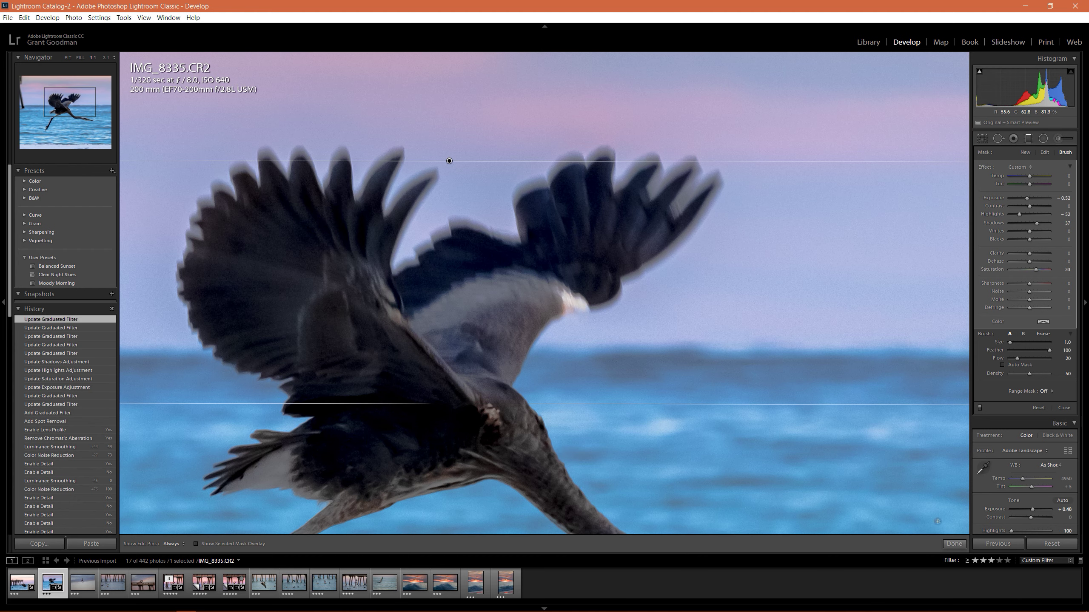
left_click(955, 544)
left_click(677, 316)
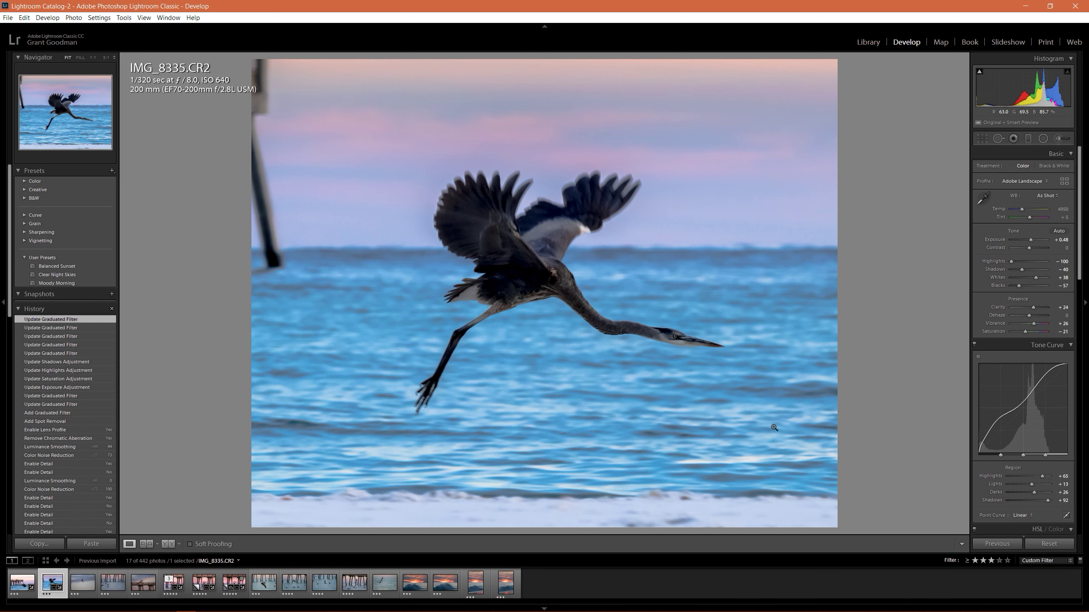
Step: Compare the original and edited versions of the full heron photo by switching repeatedly between before and after
key("backslash")
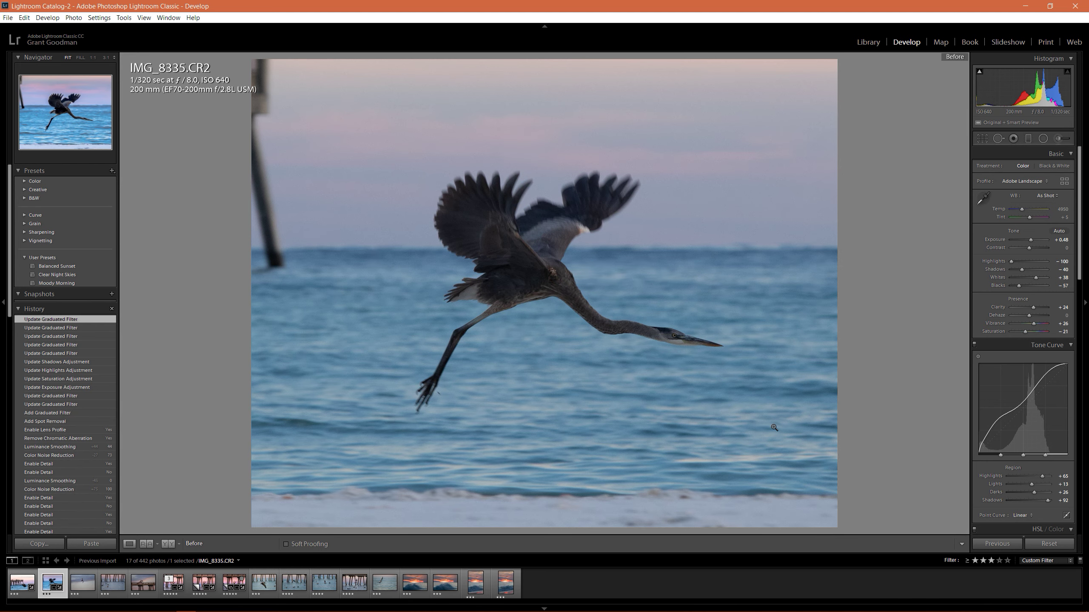
key("backslash")
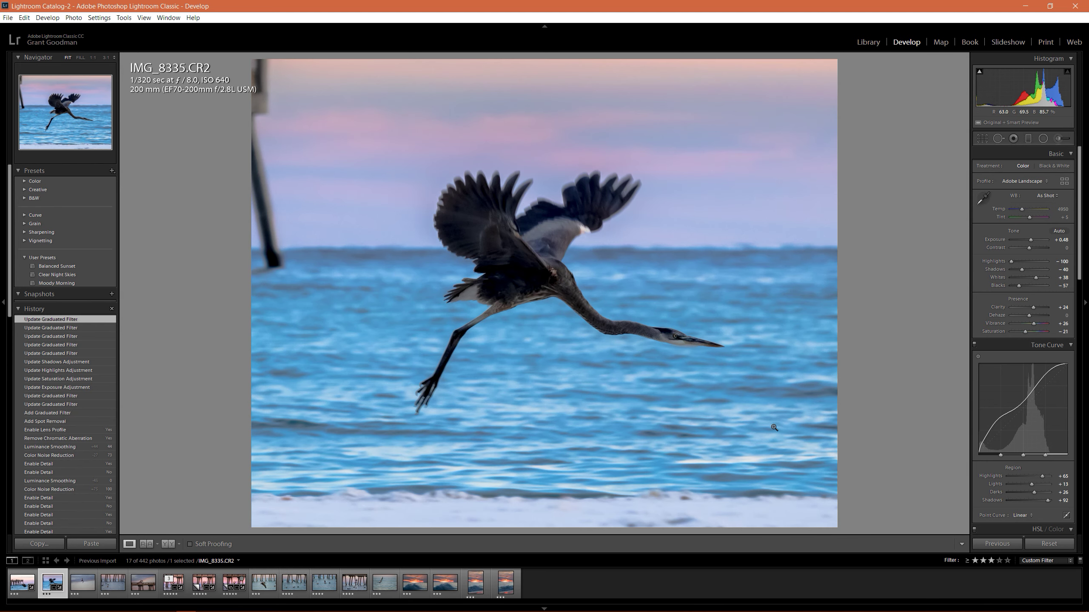
key("backslash")
key("backslash")
key("backslash")
key("backslash")
key("backslash")
key("backslash")
key("backslash")
key("backslash")
key("backslash")
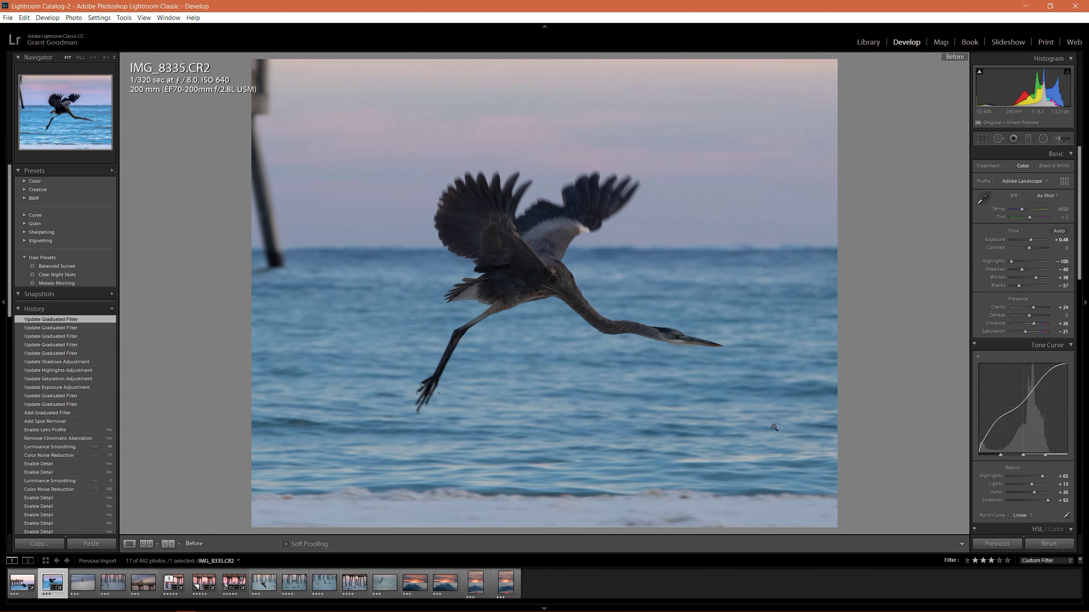
key("backslash")
key("backslash")
key("backslash")
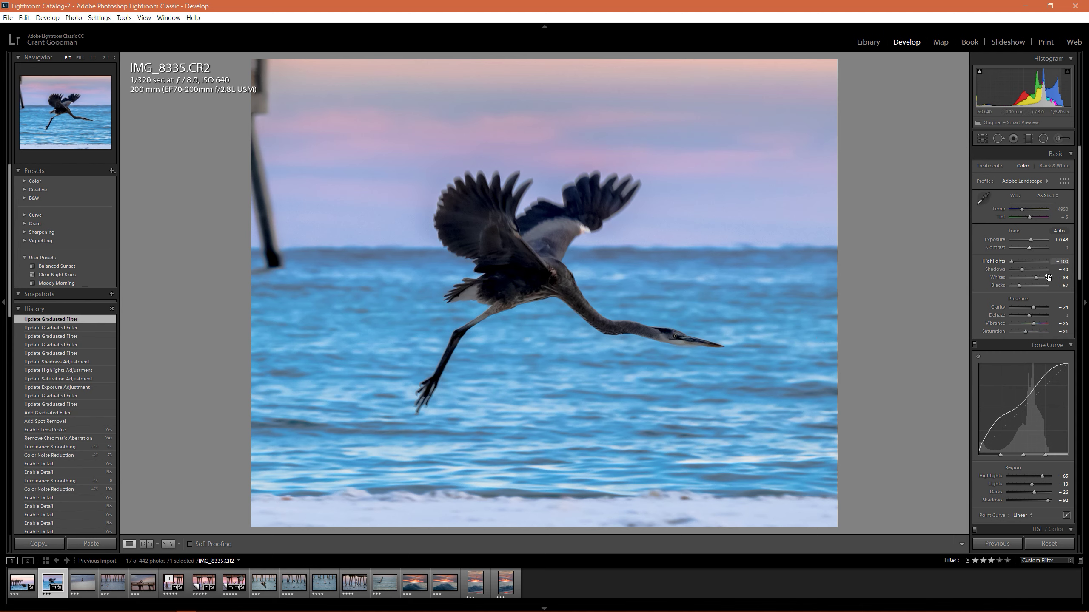
Step: Set Blacks to -36 and start a new Adjustment Brush mask with the heron's head at 1:1
left_click_drag(1020, 286, 1022, 286)
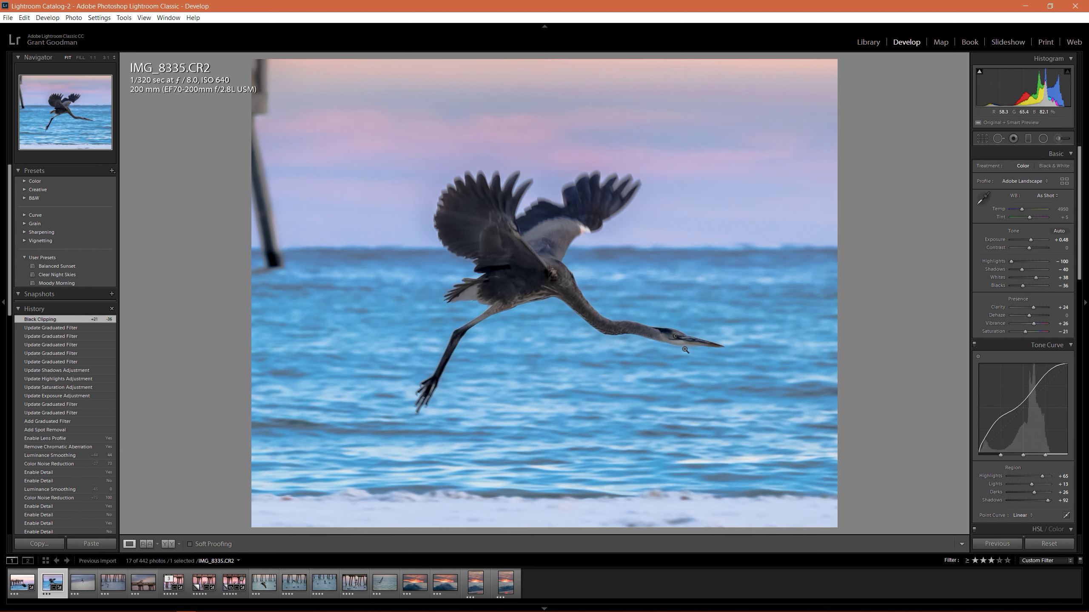
left_click(672, 339)
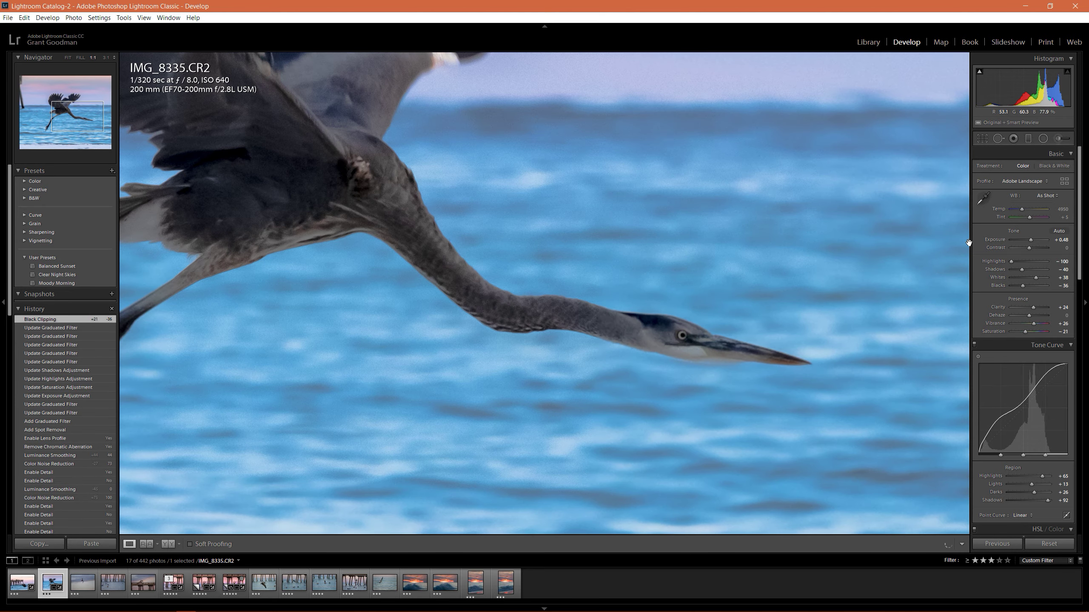
left_click(1065, 141)
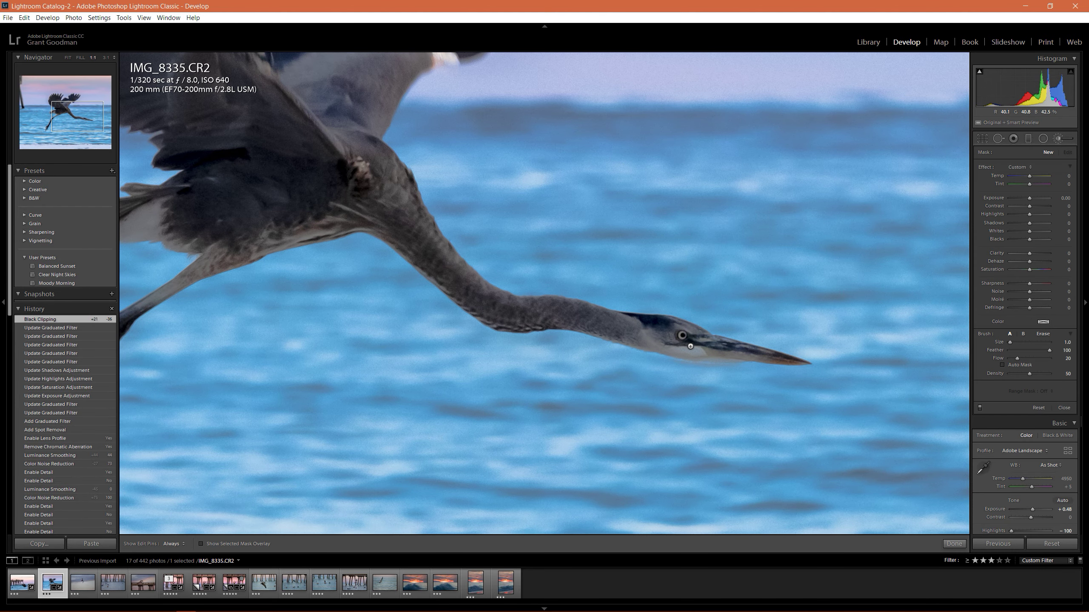